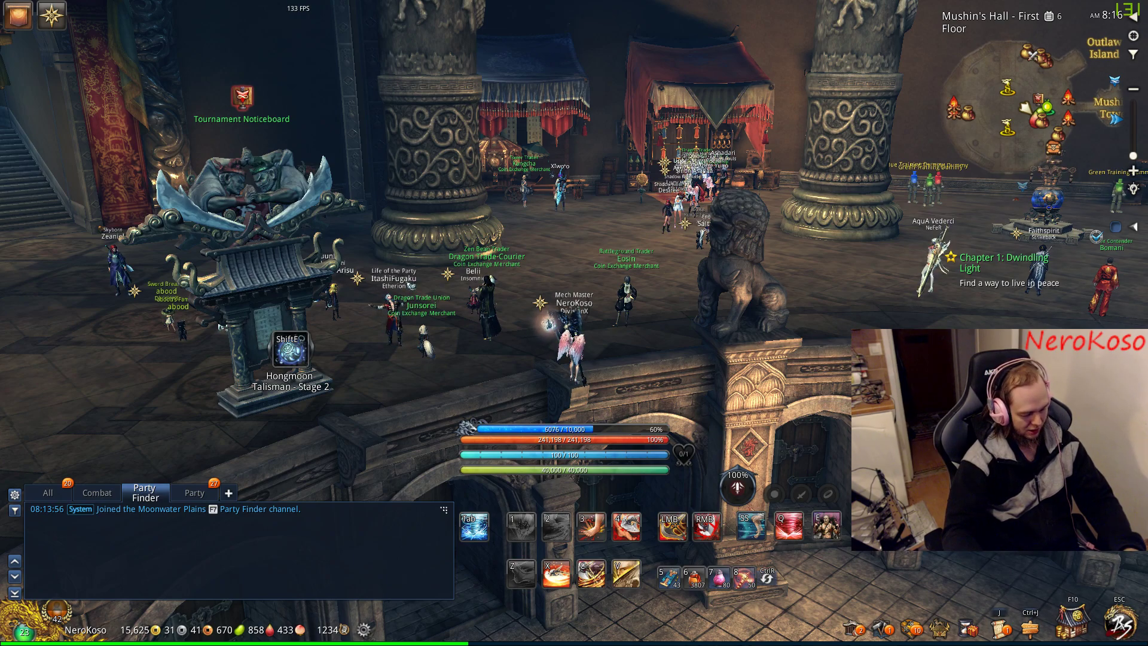
# Open the game's advanced graphics settings.
pyautogui.press('Escape')
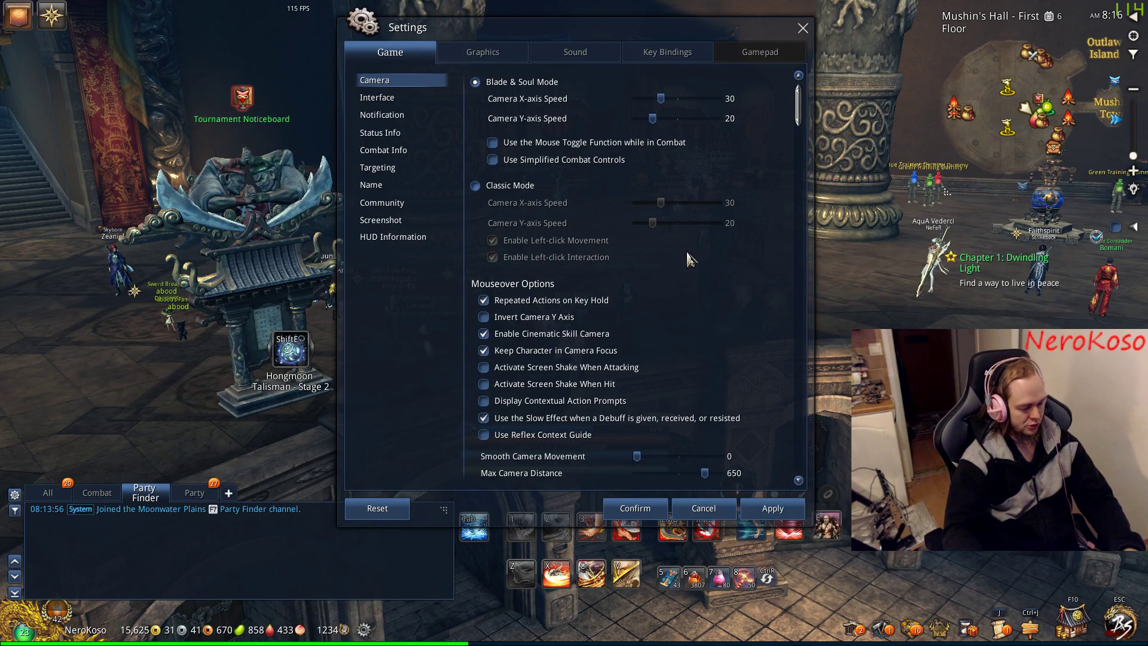
pyautogui.click(482, 57)
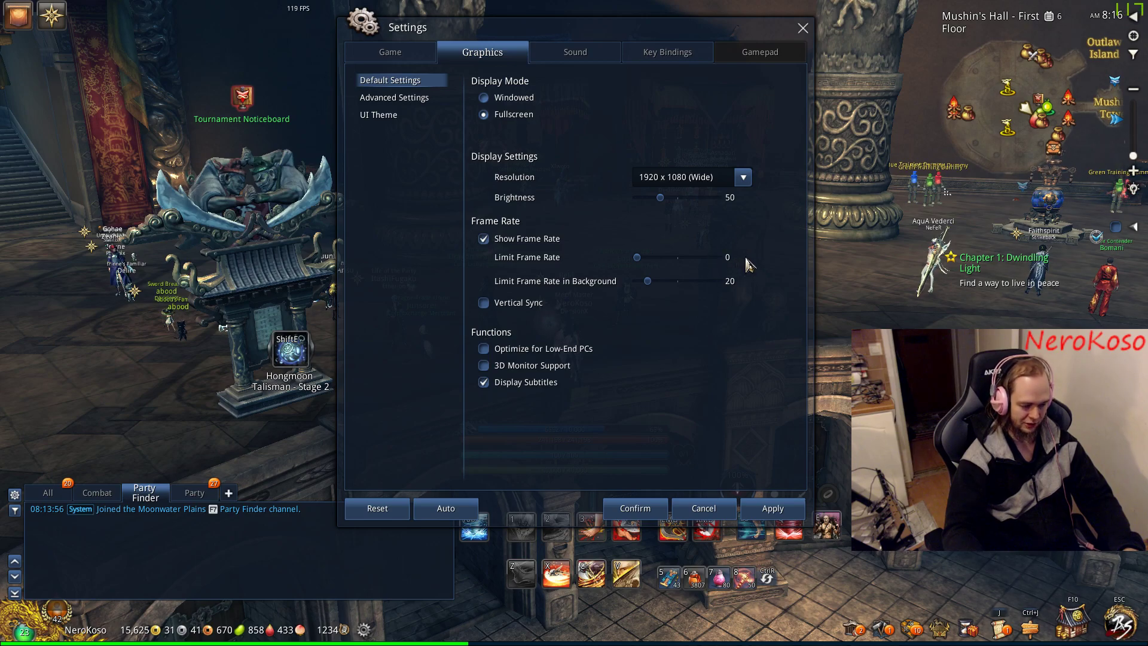
pyautogui.click(399, 100)
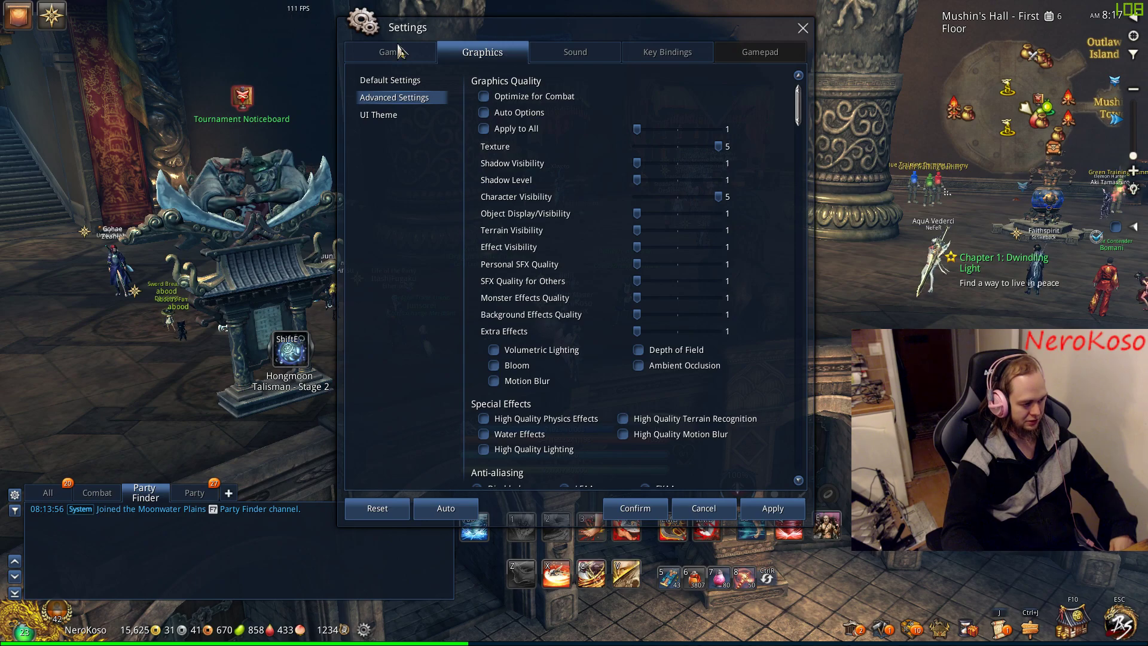
# Lower Texture and Character Visibility to 1 and apply the change.
pyautogui.moveTo(717, 146); pyautogui.dragTo(639, 169)
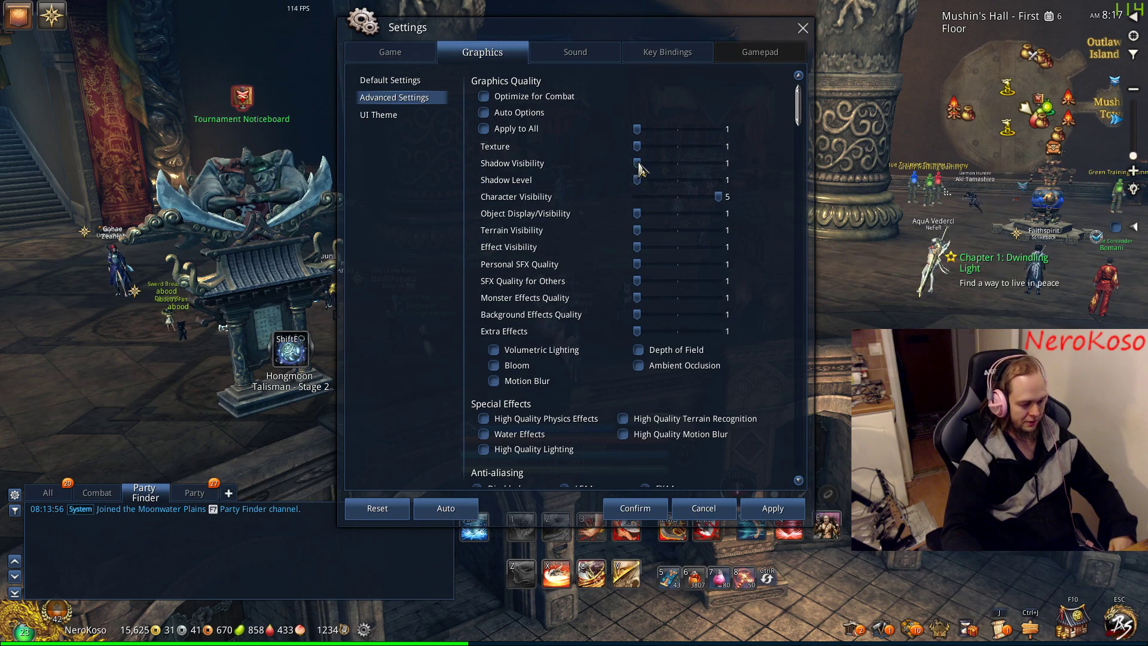
pyautogui.moveTo(718, 197); pyautogui.dragTo(636, 201)
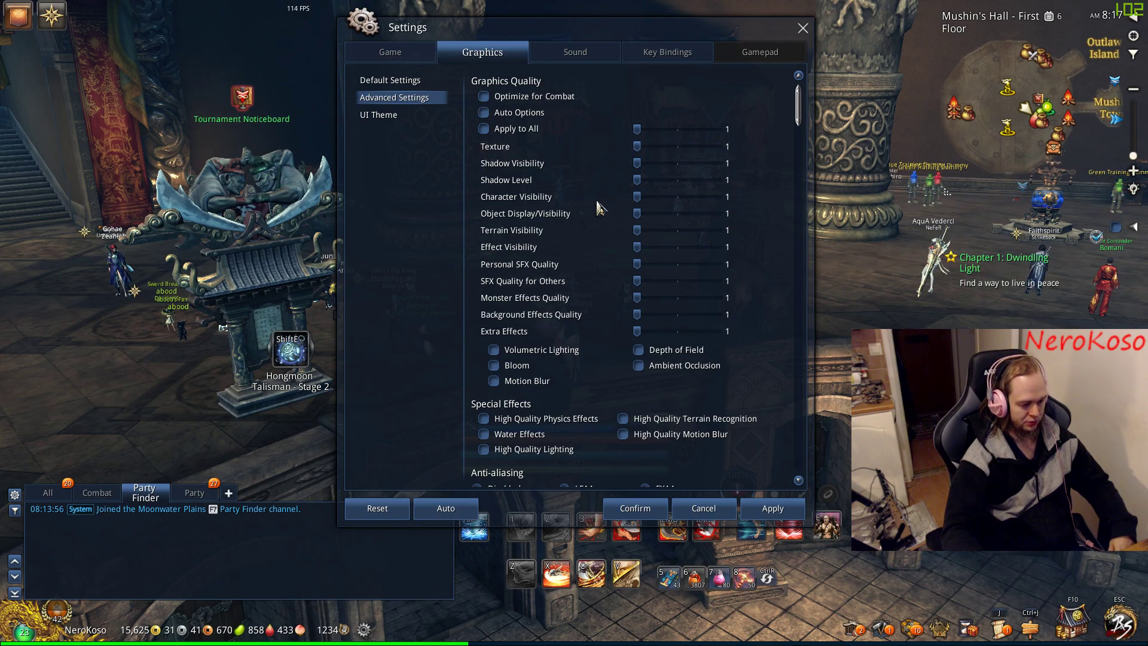
pyautogui.click(783, 509)
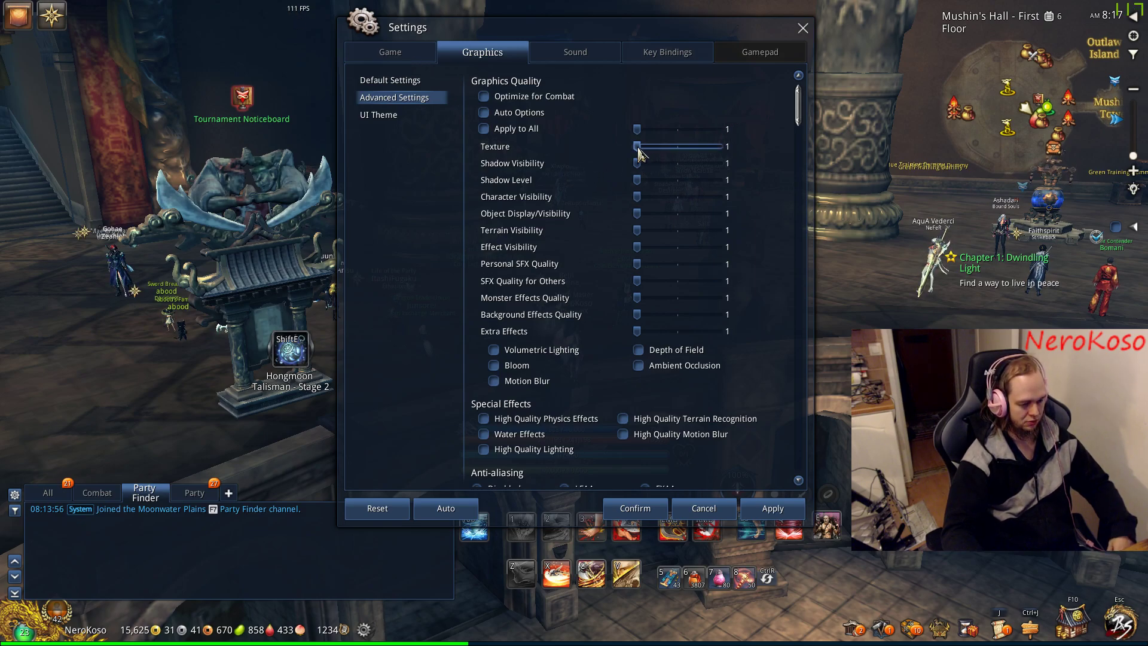
# Raise Texture and Character Visibility back to 5 and apply the change.
pyautogui.moveTo(638, 200); pyautogui.dragTo(788, 199)
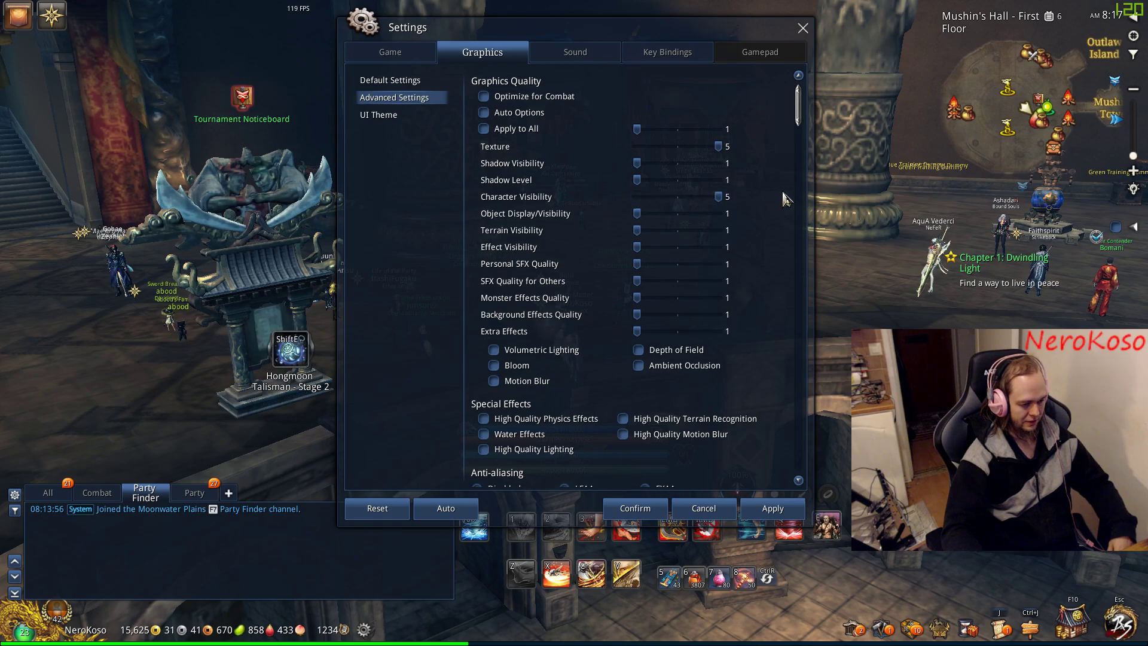
pyautogui.click(781, 514)
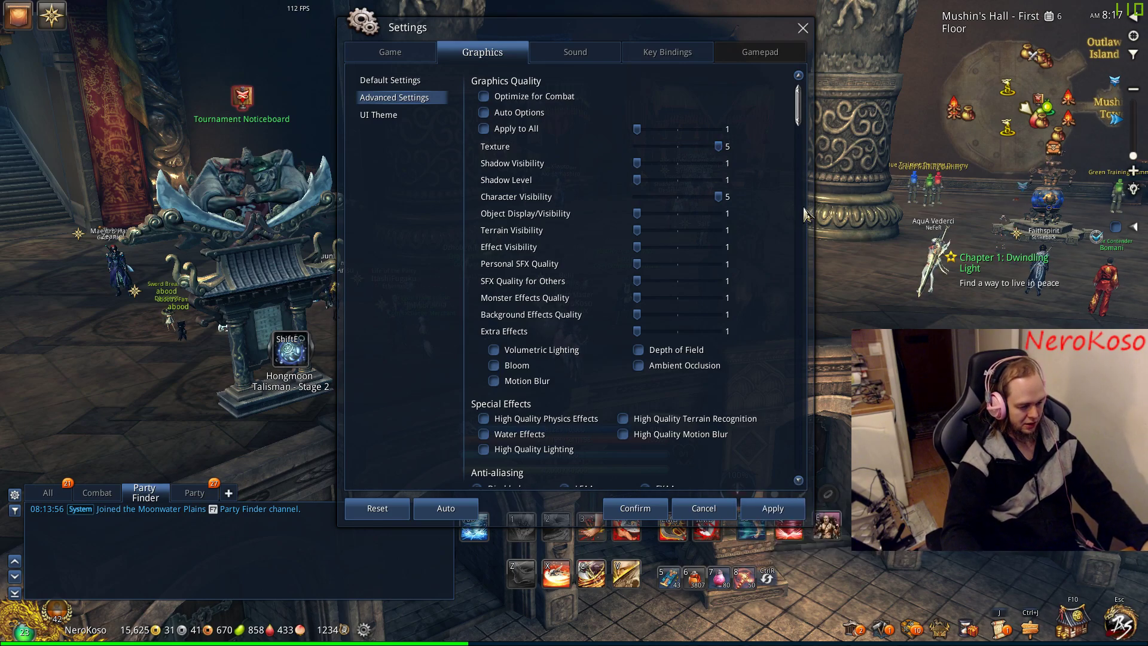
pyautogui.scroll(-1, 777, 197)
pyautogui.scroll(1, 777, 198)
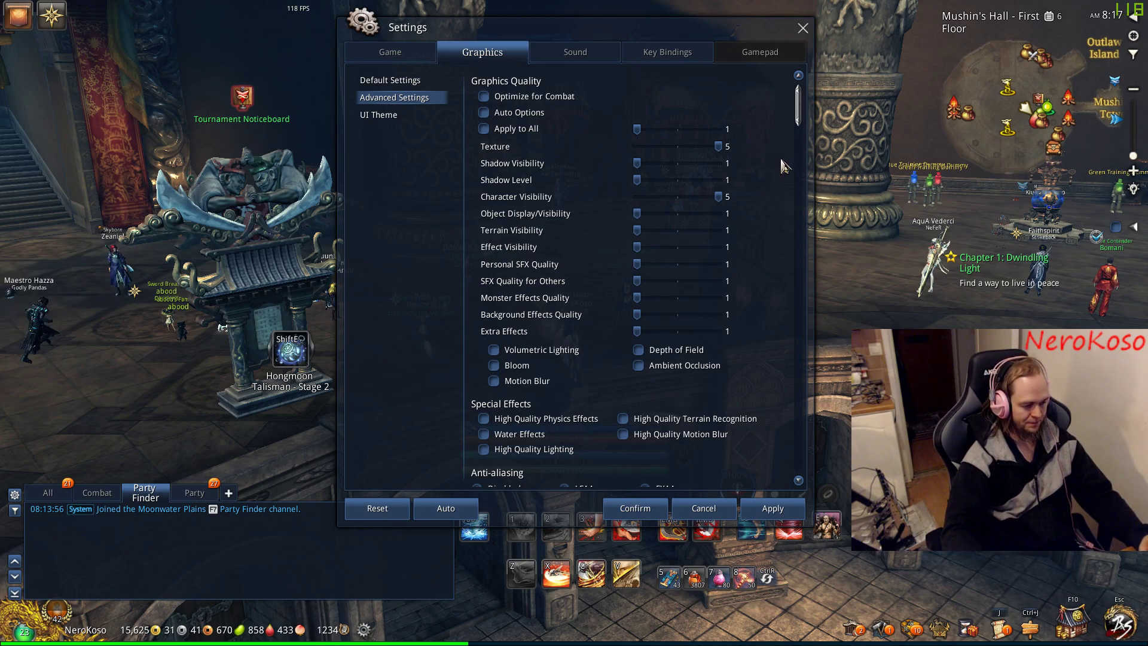
# Set all graphics quality levels to 5 at once, bring them all down to 1, and apply.
pyautogui.click(719, 129)
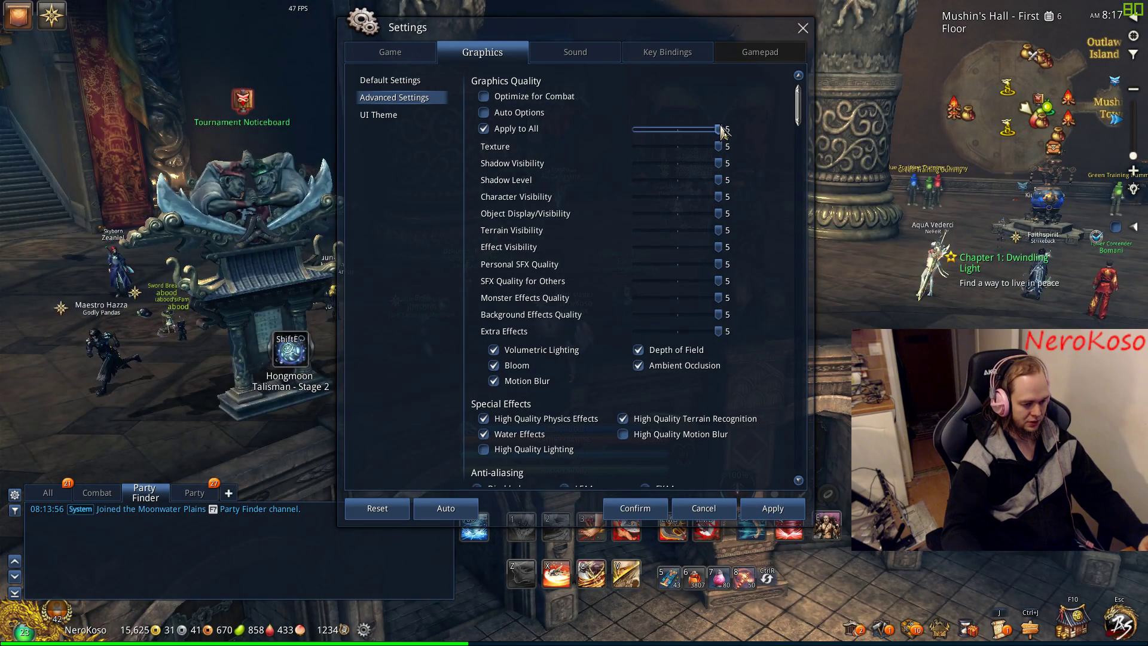
pyautogui.moveTo(718, 129); pyautogui.dragTo(636, 129)
pyautogui.click(775, 509)
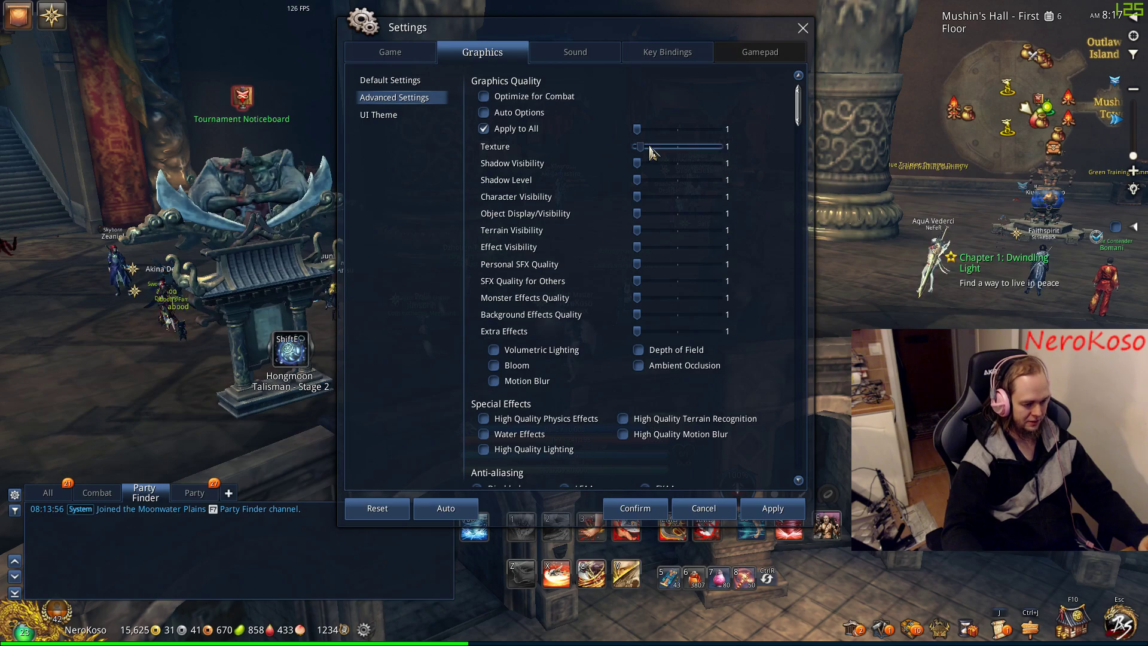
# Set Texture and Character Visibility to 5 while the other quality levels stay at 1, and apply.
pyautogui.moveTo(640, 147); pyautogui.dragTo(768, 157)
pyautogui.moveTo(637, 196); pyautogui.dragTo(735, 198)
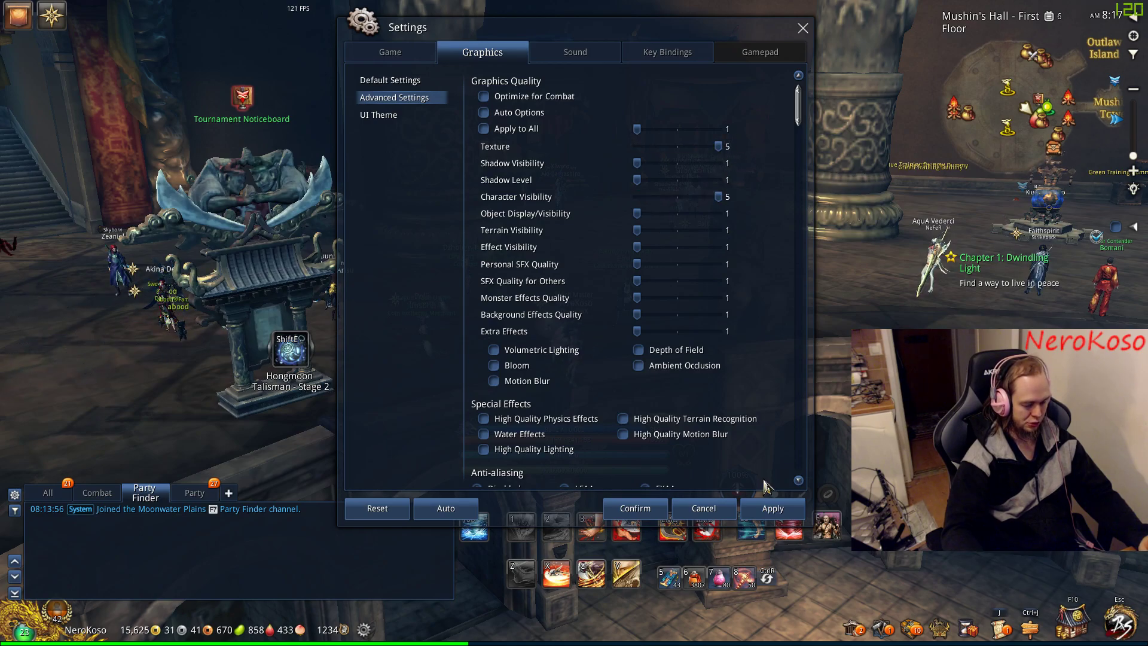
pyautogui.click(774, 509)
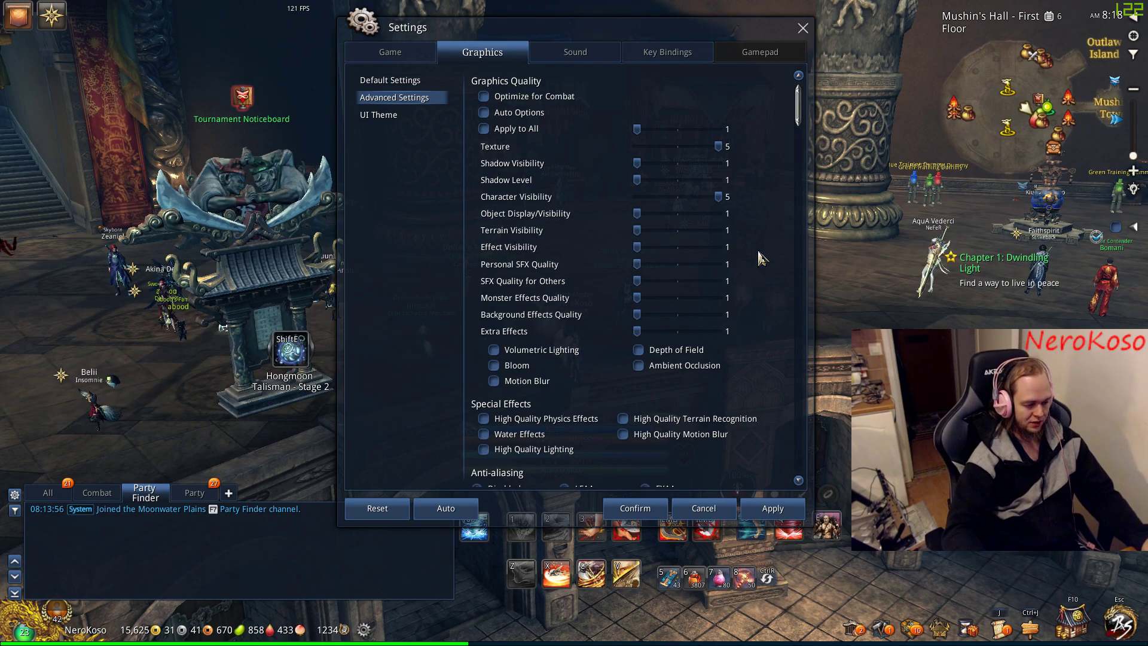
# Set Shadow Visibility, Effect Visibility and Monster Effects to 4, Terrain, SFX for Others and Background Effects to 3, Shadow Level and Extra Effects to 2.
pyautogui.moveTo(637, 164); pyautogui.dragTo(657, 180)
pyautogui.moveTo(636, 246); pyautogui.dragTo(678, 230)
pyautogui.moveTo(636, 297); pyautogui.dragTo(677, 281)
pyautogui.moveTo(636, 331); pyautogui.dragTo(677, 315)
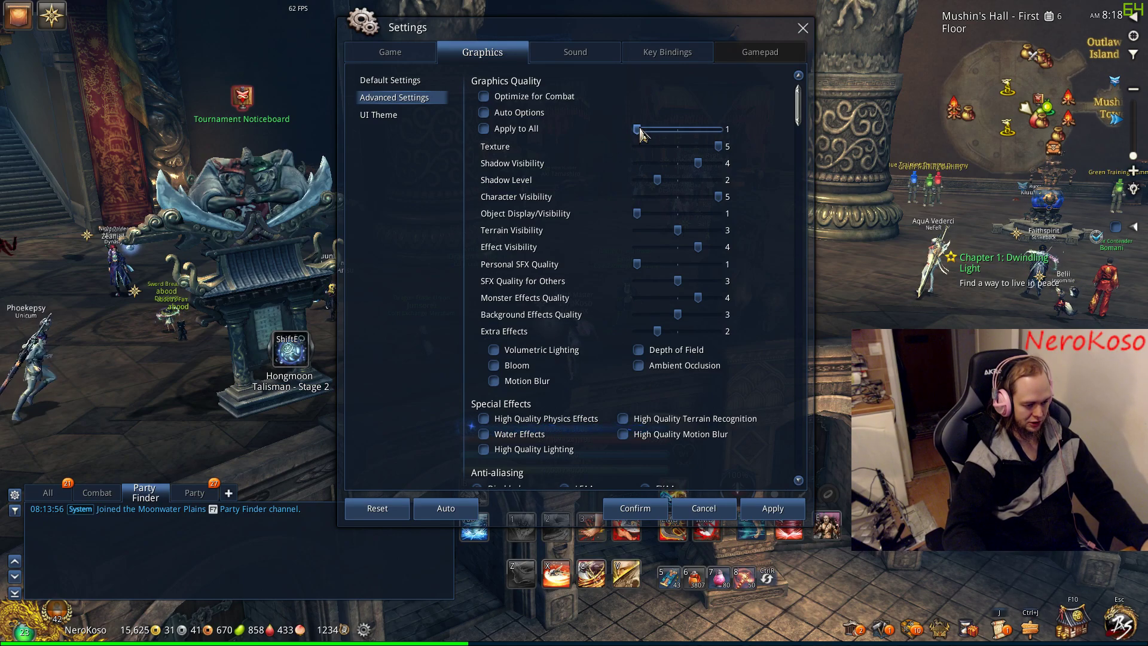
# Set all graphics quality levels to 5 at once and apply the change.
pyautogui.moveTo(638, 133); pyautogui.dragTo(788, 137)
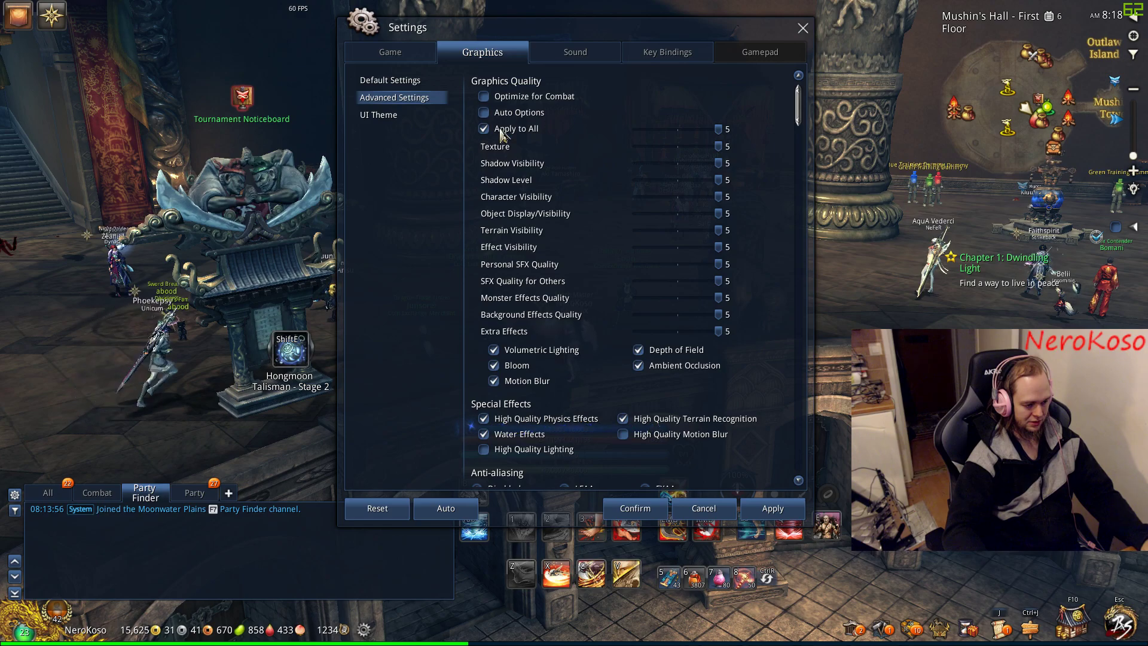
pyautogui.click(780, 508)
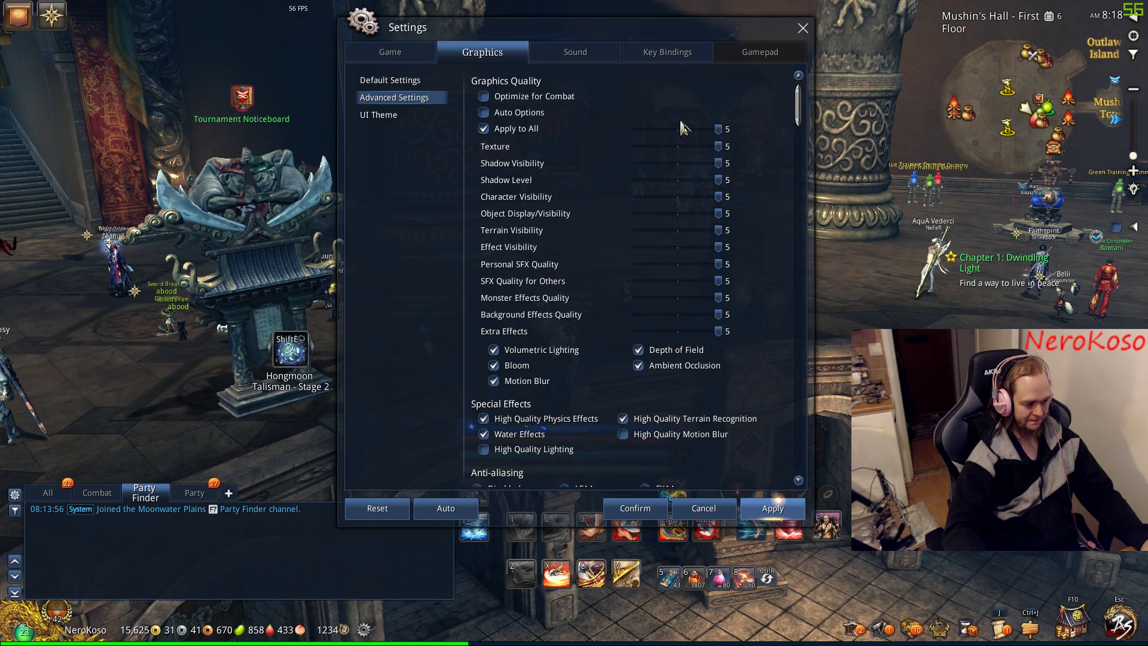
# Set all graphics quality levels to 1 except Texture and Character Visibility at 5, and apply.
pyautogui.moveTo(718, 129)
pyautogui.mouseDown()
pyautogui.moveTo(635, 129)
pyautogui.moveTo(720, 148)
pyautogui.mouseUp()
pyautogui.click(778, 511)
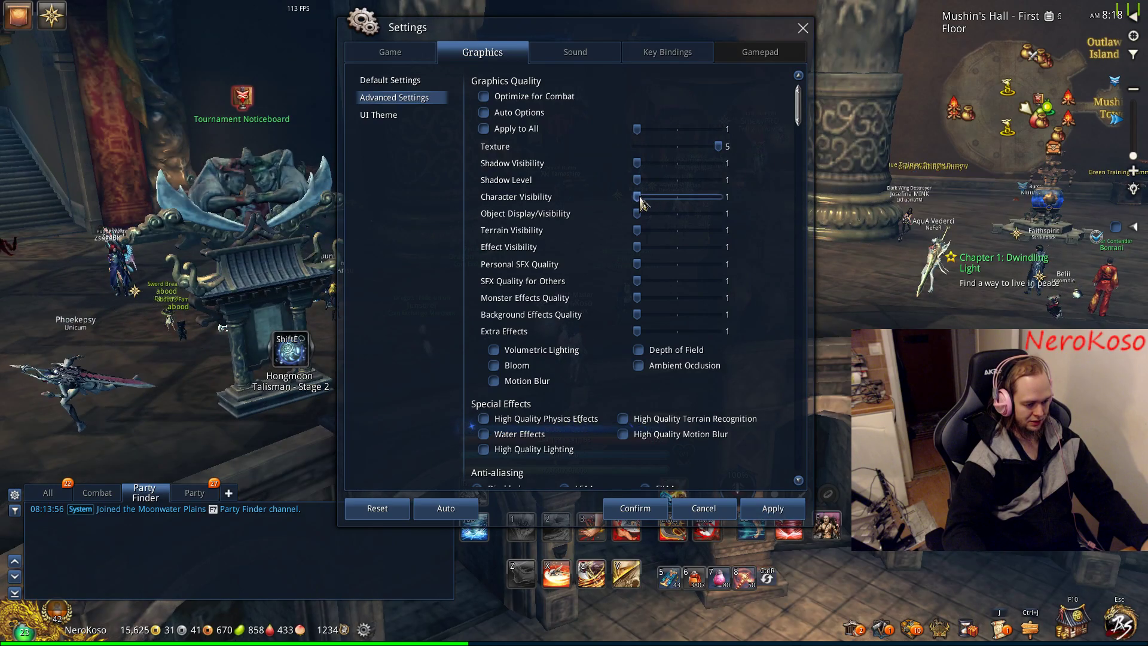
pyautogui.moveTo(640, 200); pyautogui.dragTo(721, 197)
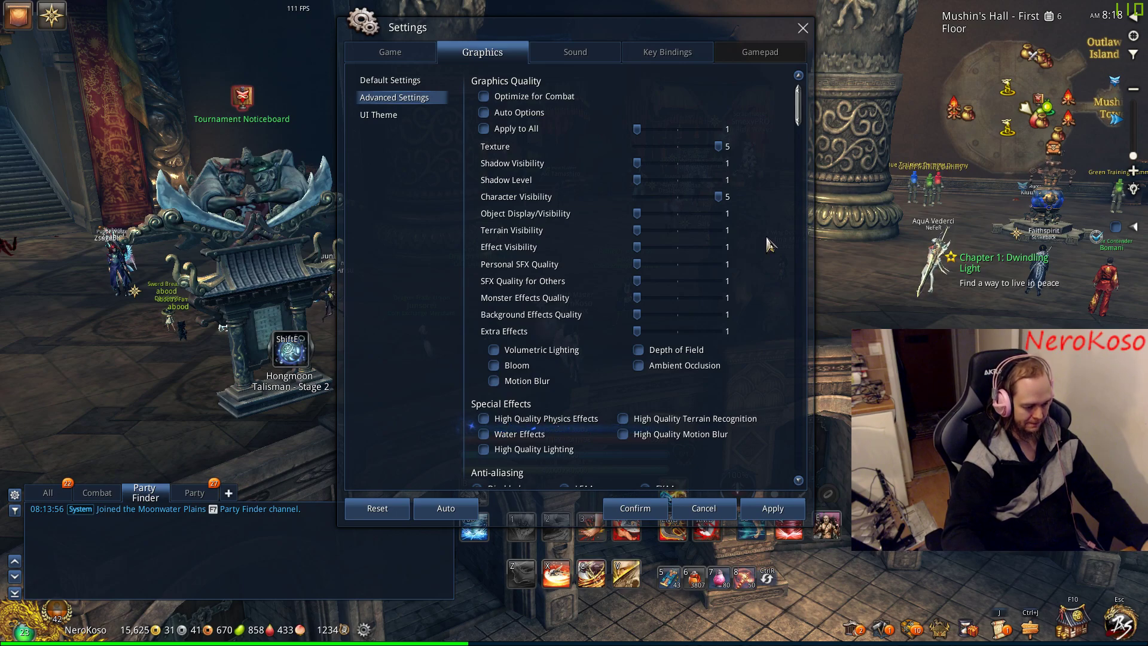
pyautogui.scroll(-1, 785, 372)
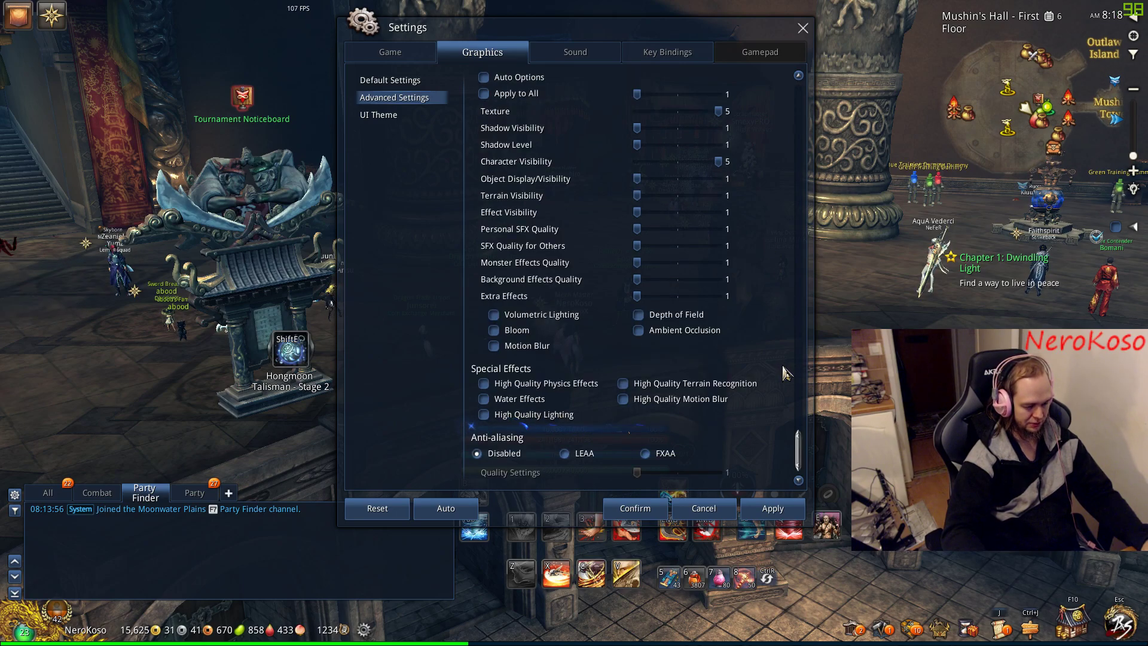
pyautogui.scroll(1, 785, 372)
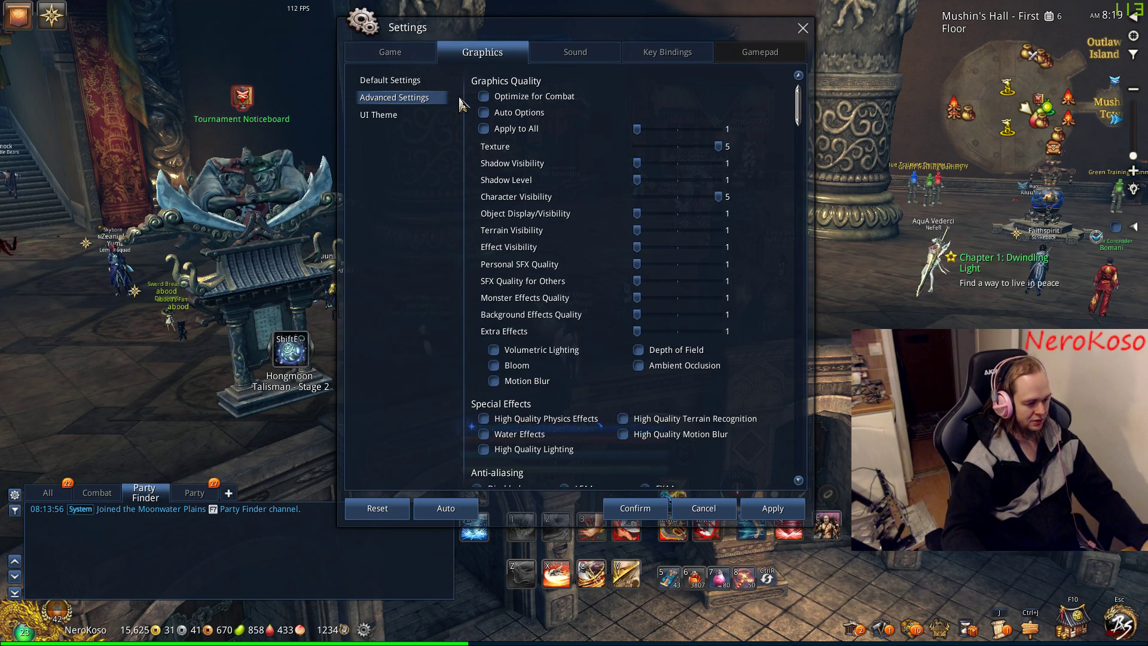
pyautogui.click(484, 96)
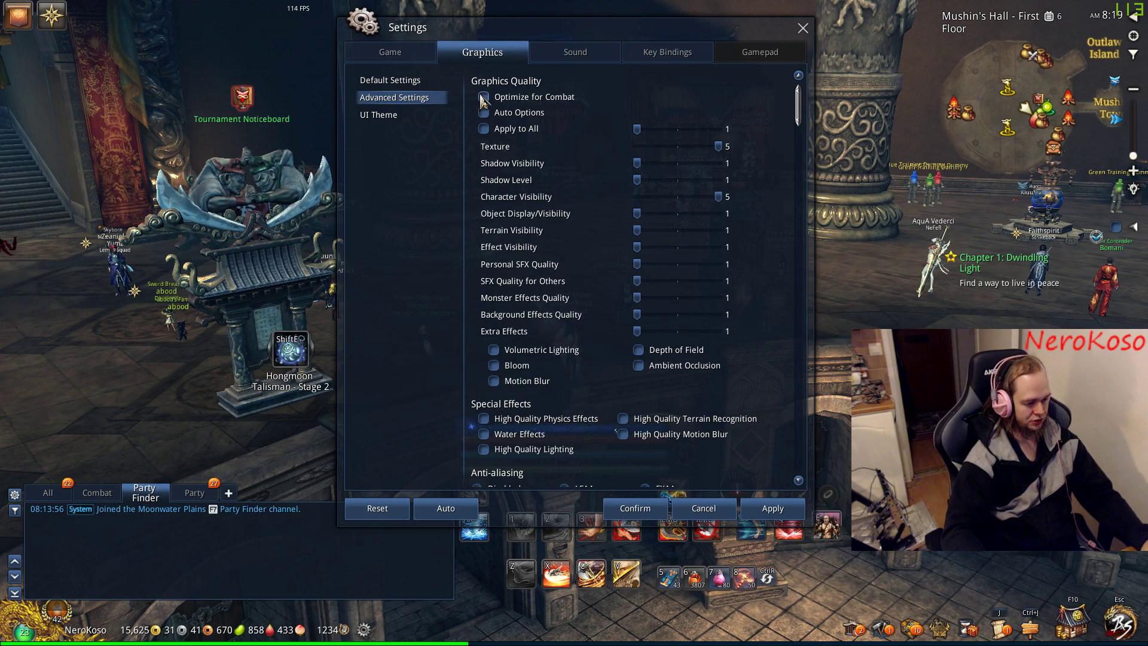
pyautogui.click(772, 509)
# Enable Optimize for Low-End PCs in the default graphics settings and confirm.
pyautogui.click(388, 81)
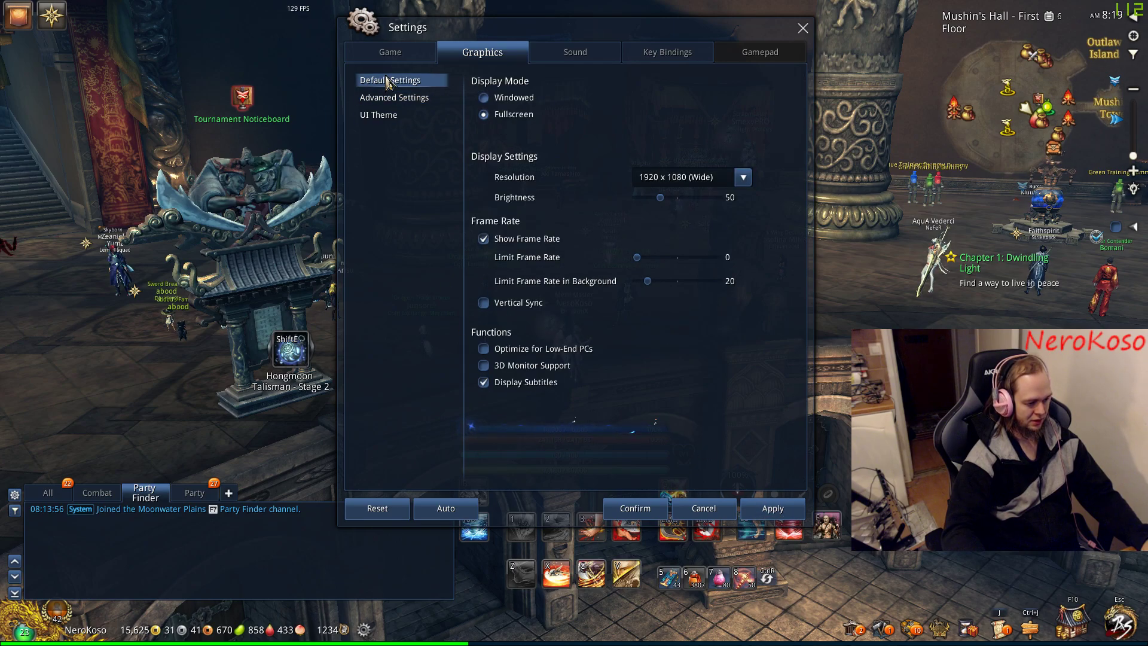
pyautogui.click(483, 352)
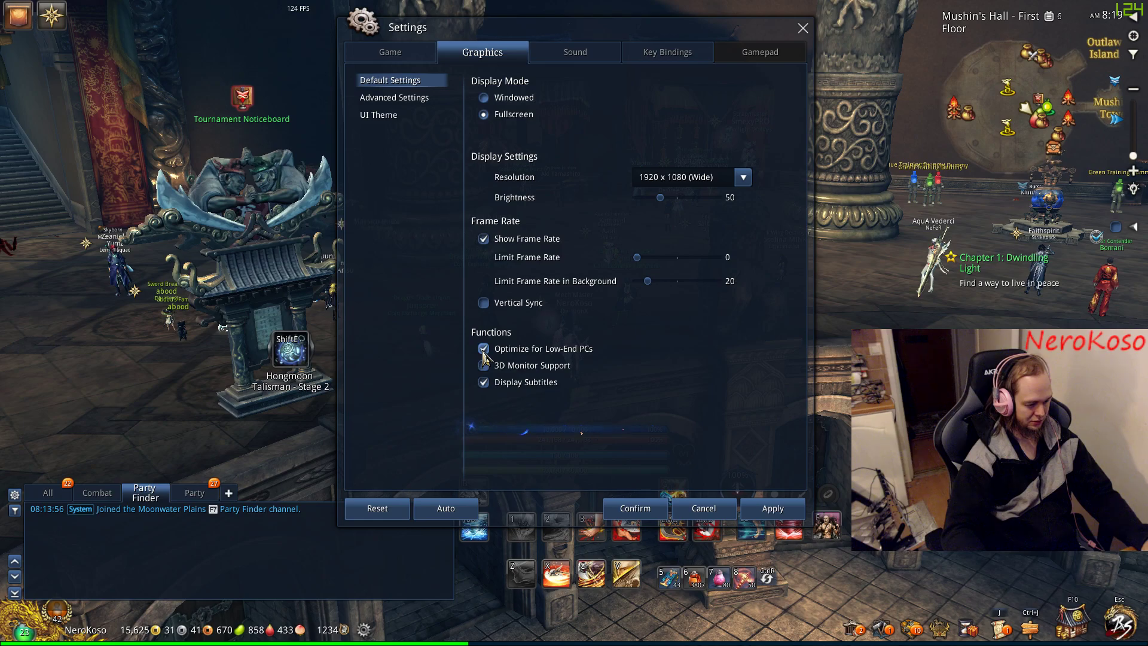
pyautogui.click(639, 509)
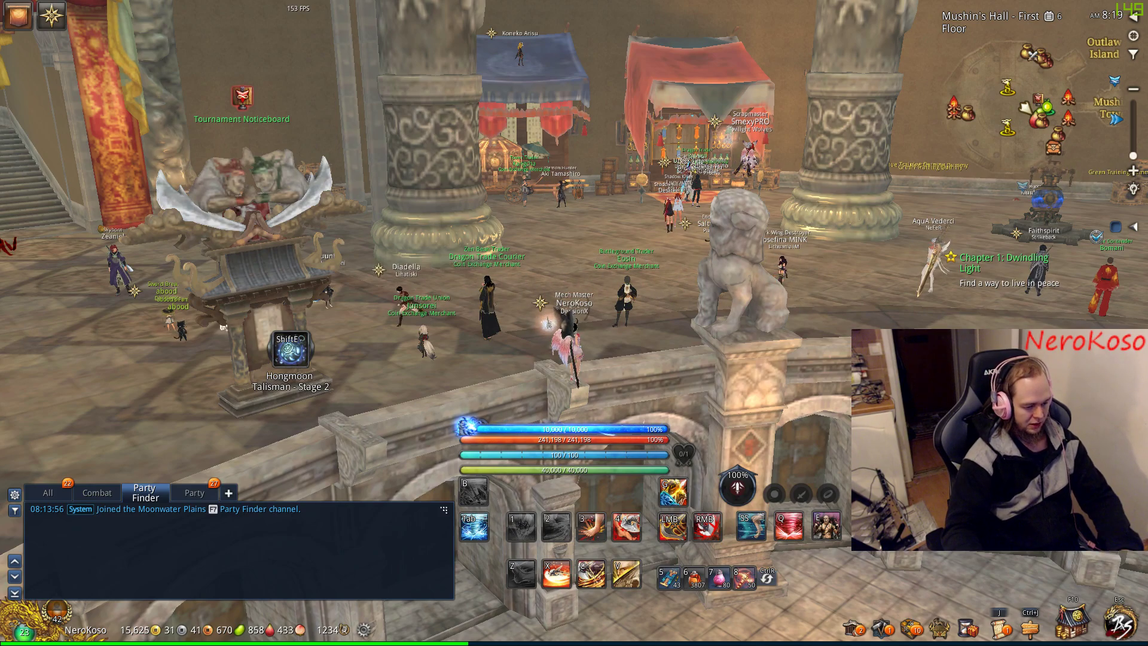
# Reopen the graphics settings, disable Optimize for Low-End PCs, confirm, and close the remaining character window.
pyautogui.press('p')
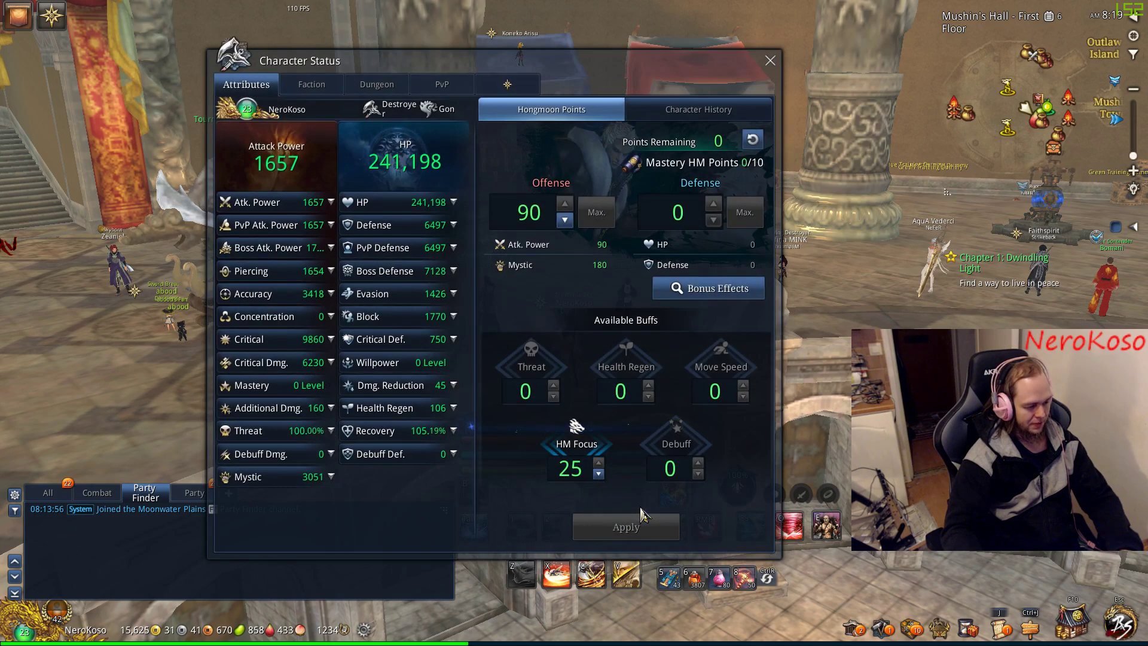
pyautogui.hotkey('ctrl', 'o')
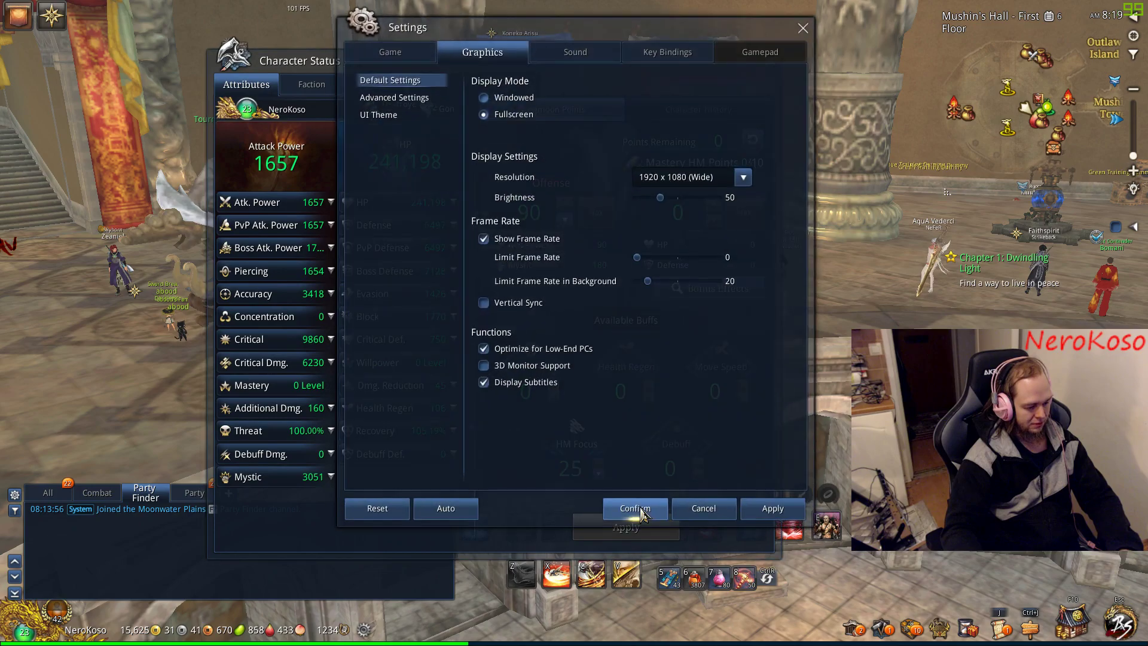
pyautogui.click(418, 106)
pyautogui.click(399, 80)
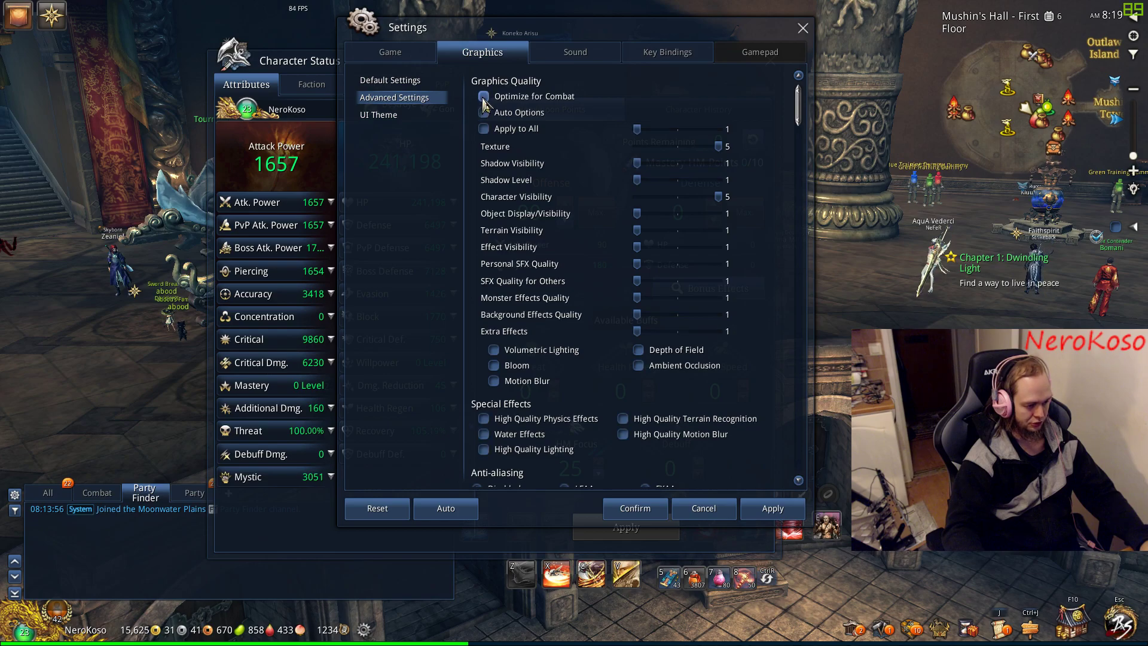
pyautogui.click(644, 509)
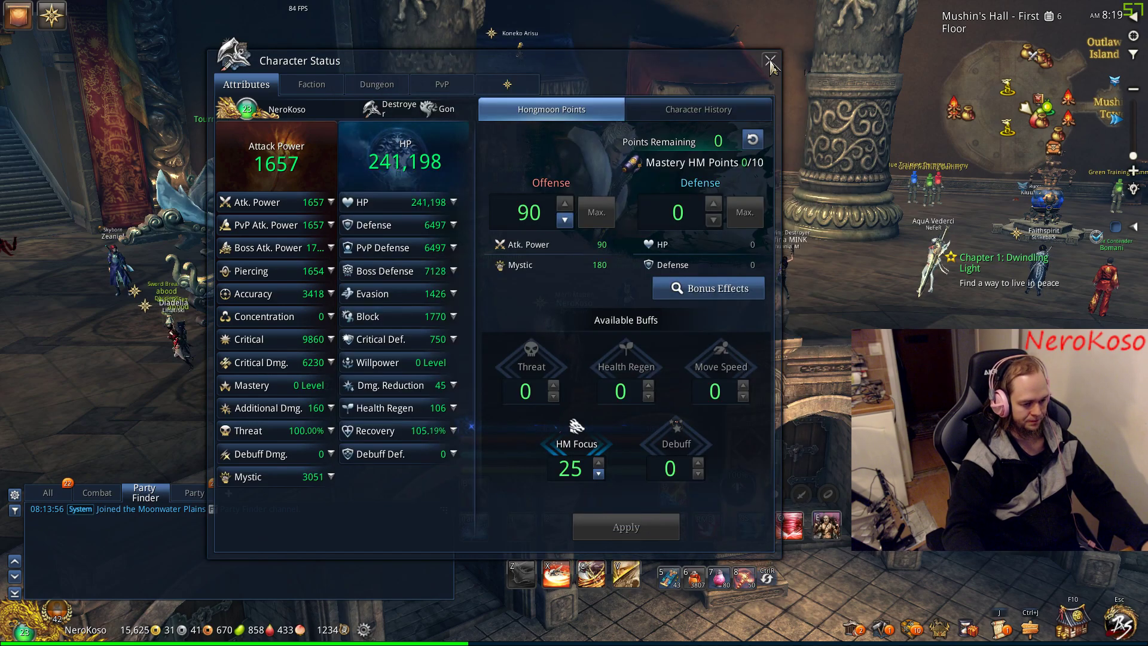
pyautogui.press('Escape')
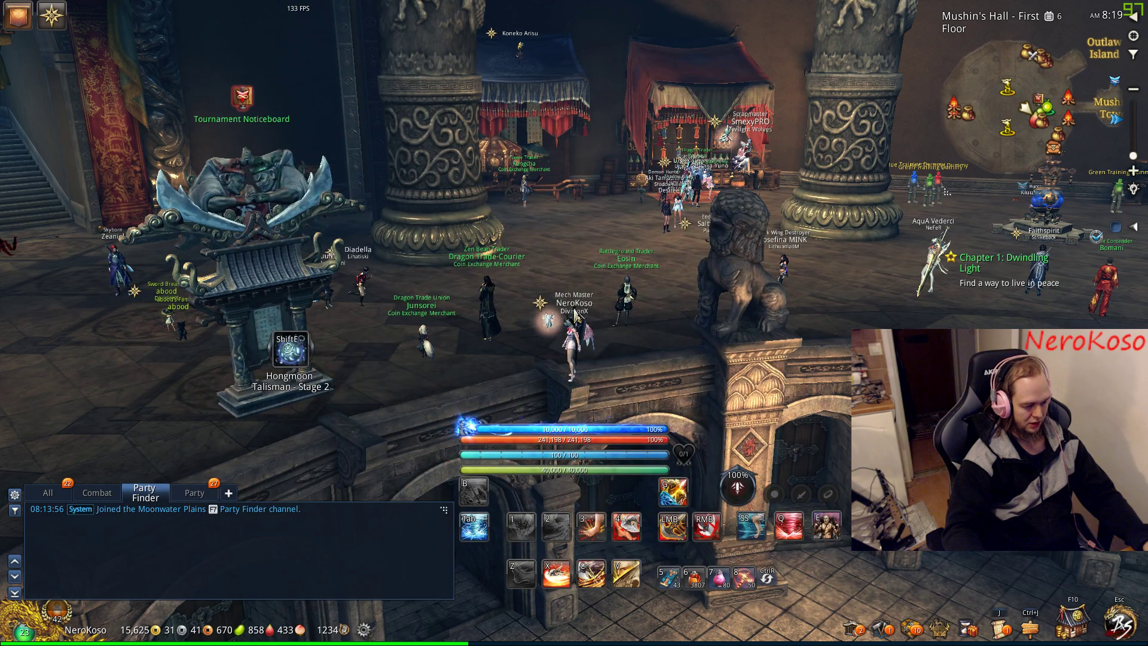
# Run the character across the hall, up the stairs and through the doorway into Mushin's Tower.
pyautogui.moveTo(571, 338); pyautogui.dragTo(454, 335)
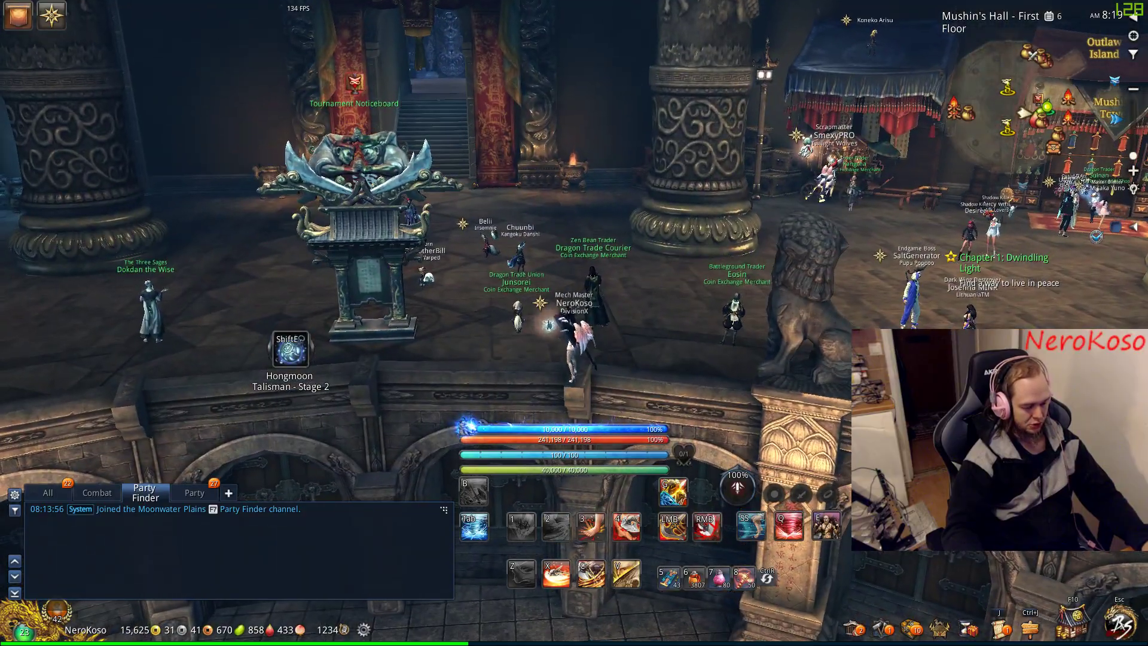
pyautogui.press('w')
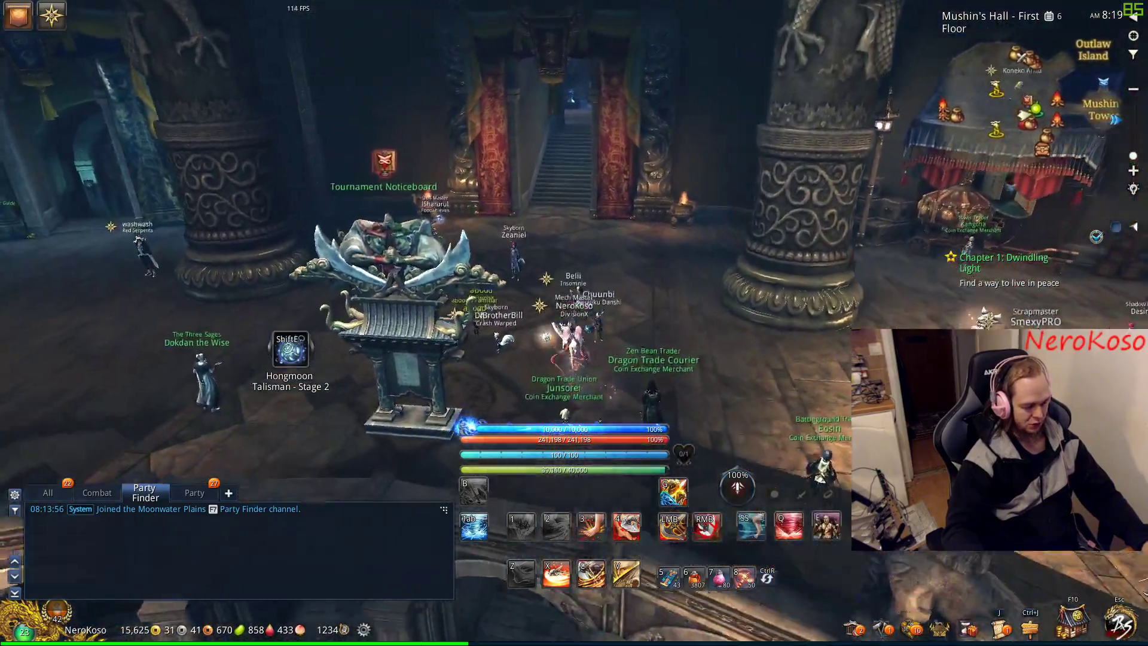
pyautogui.press('w')
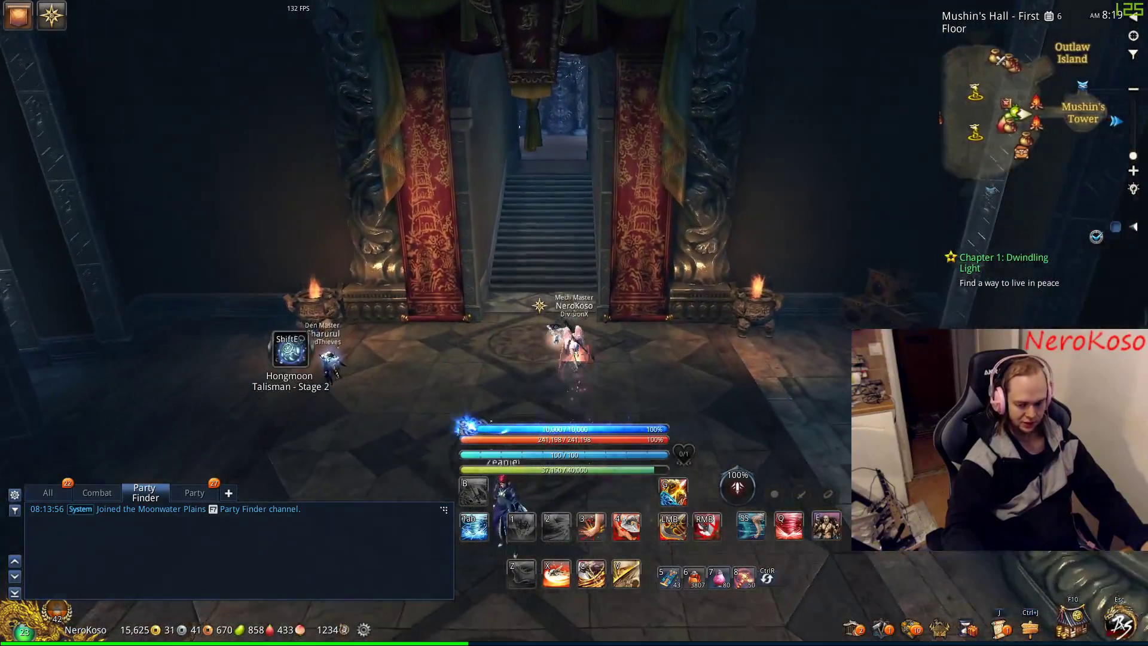
pyautogui.press('w')
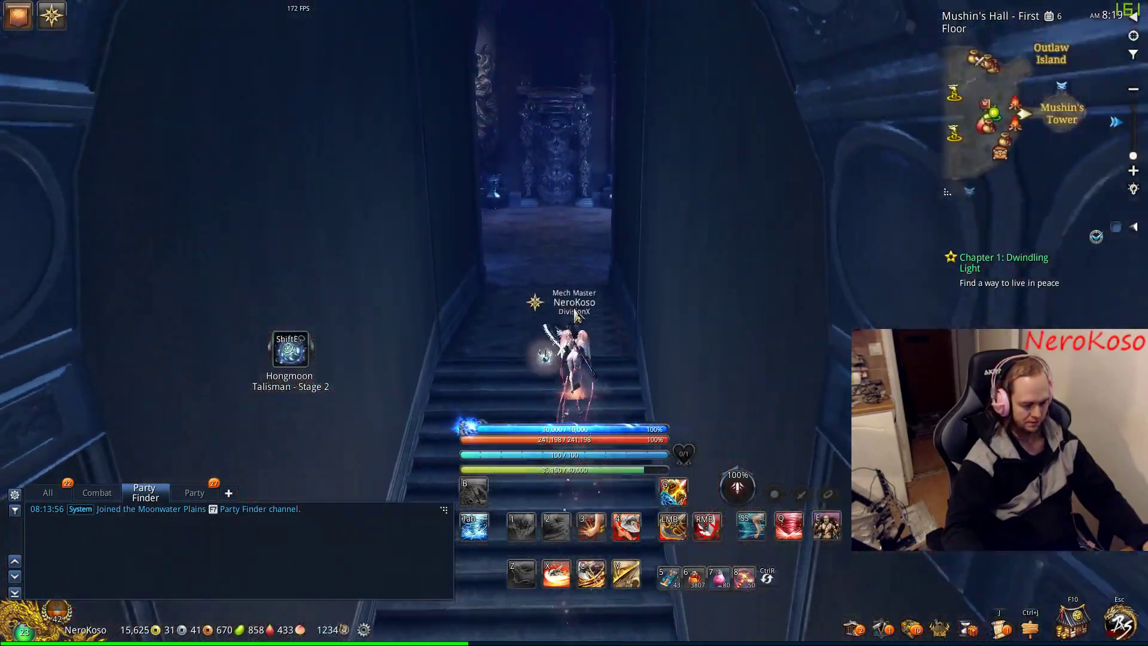
pyautogui.press('w')
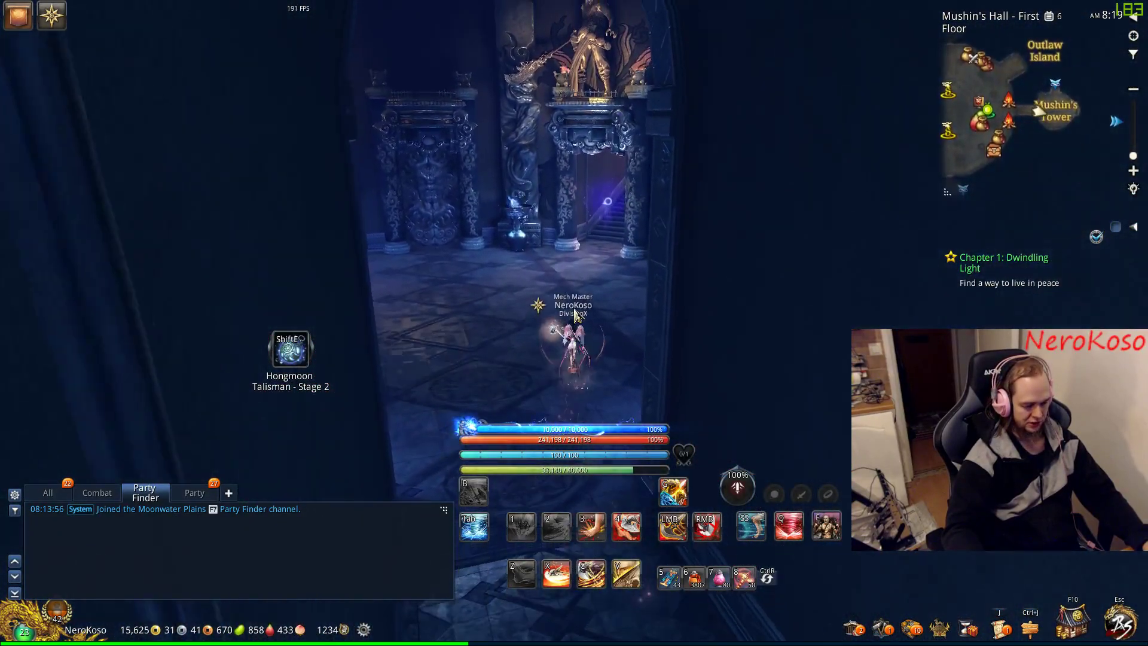
pyautogui.press('w')
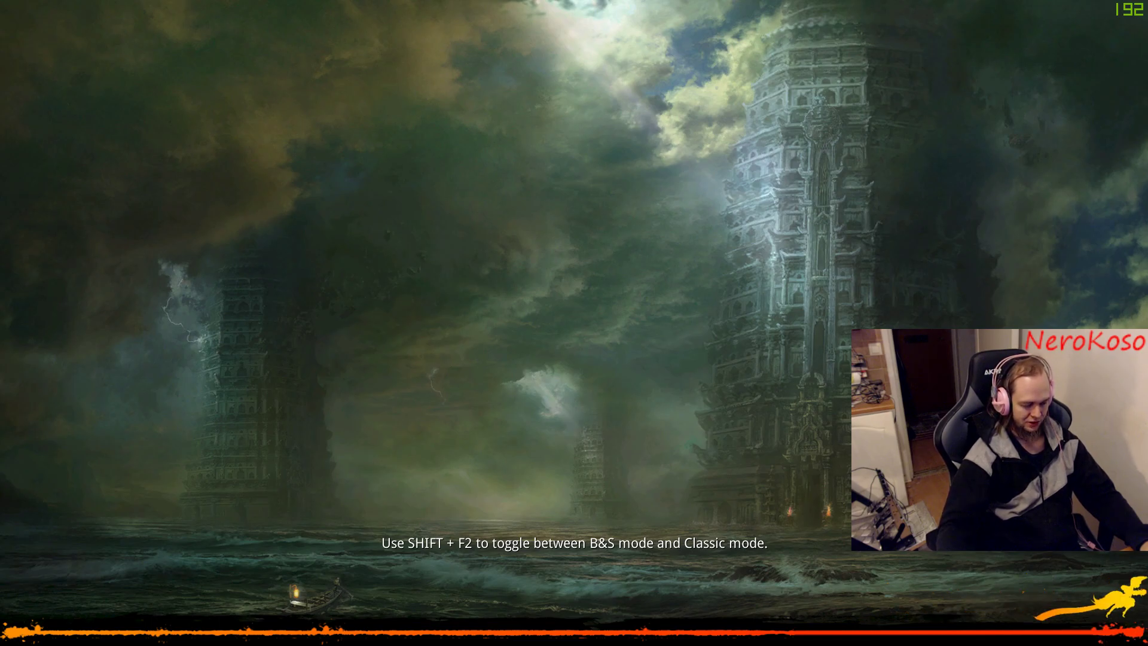
# Run the character through Mushin's Tower 17F to the large carved doors and turn the camera towards the outer windows.
pyautogui.press('w')
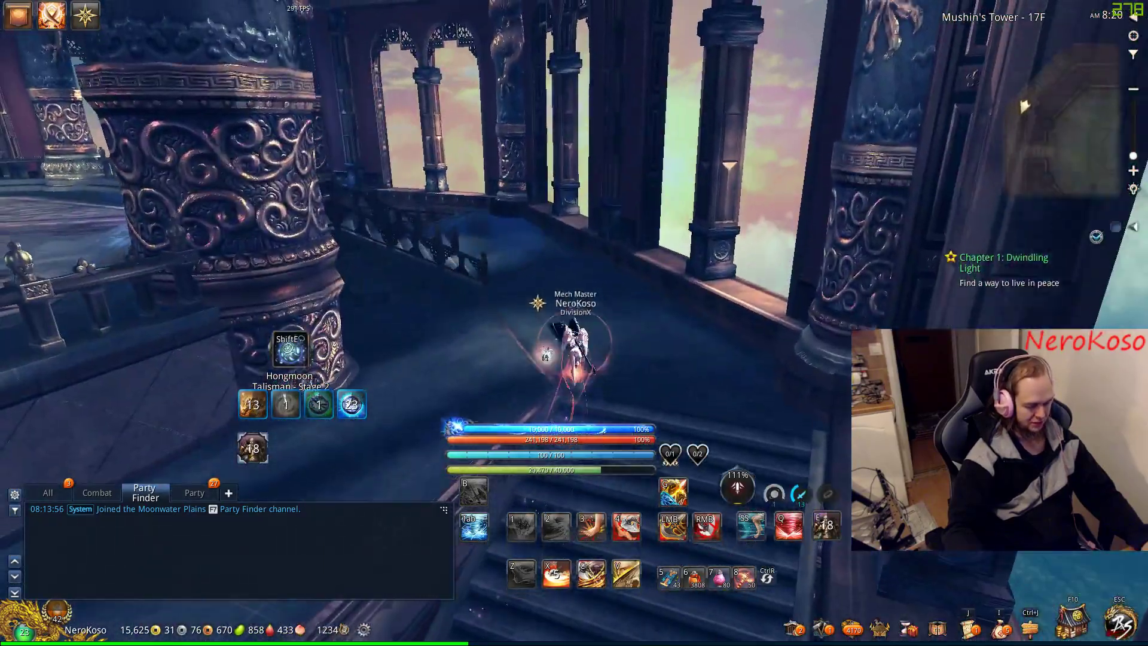
pyautogui.press('w')
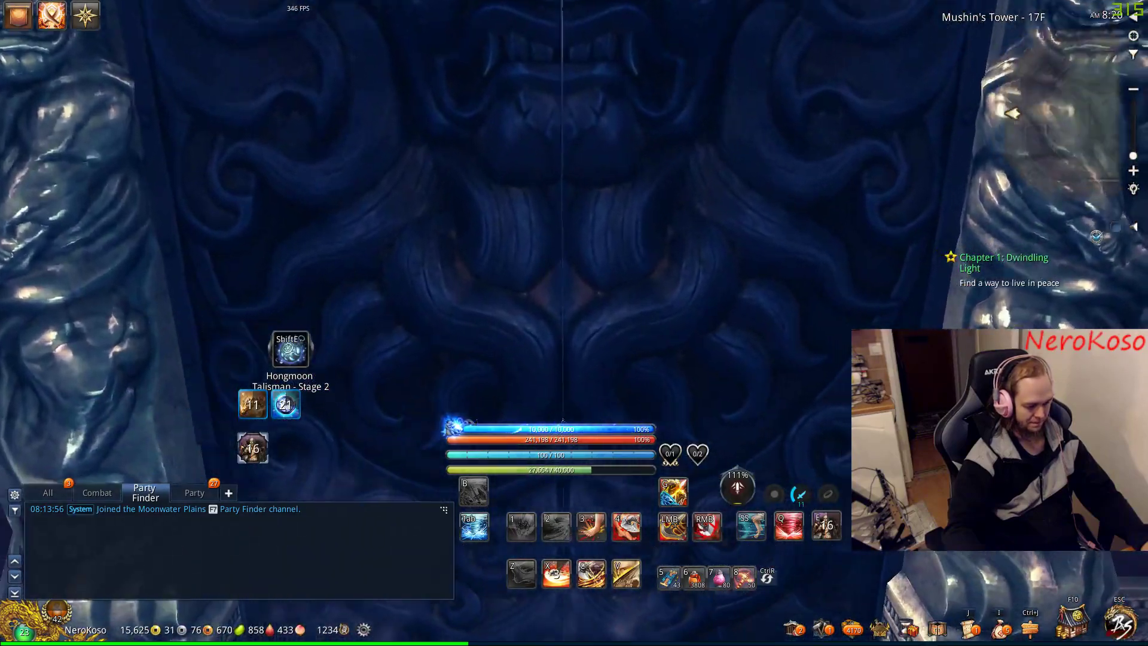
pyautogui.press('w')
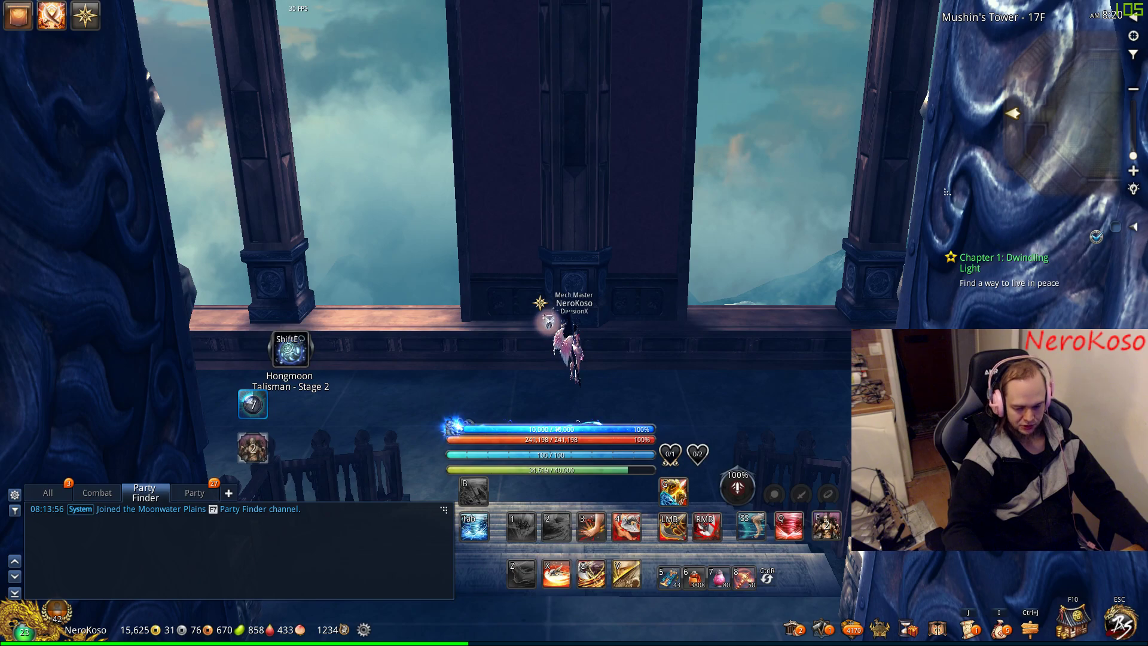
# Switch to MSI Afterburner, load profile 1 with power limit 45%, core clock -400 MHz and memory clock -502 MHz, and return to the game.
pyautogui.hotkey('alt', 'Tab')
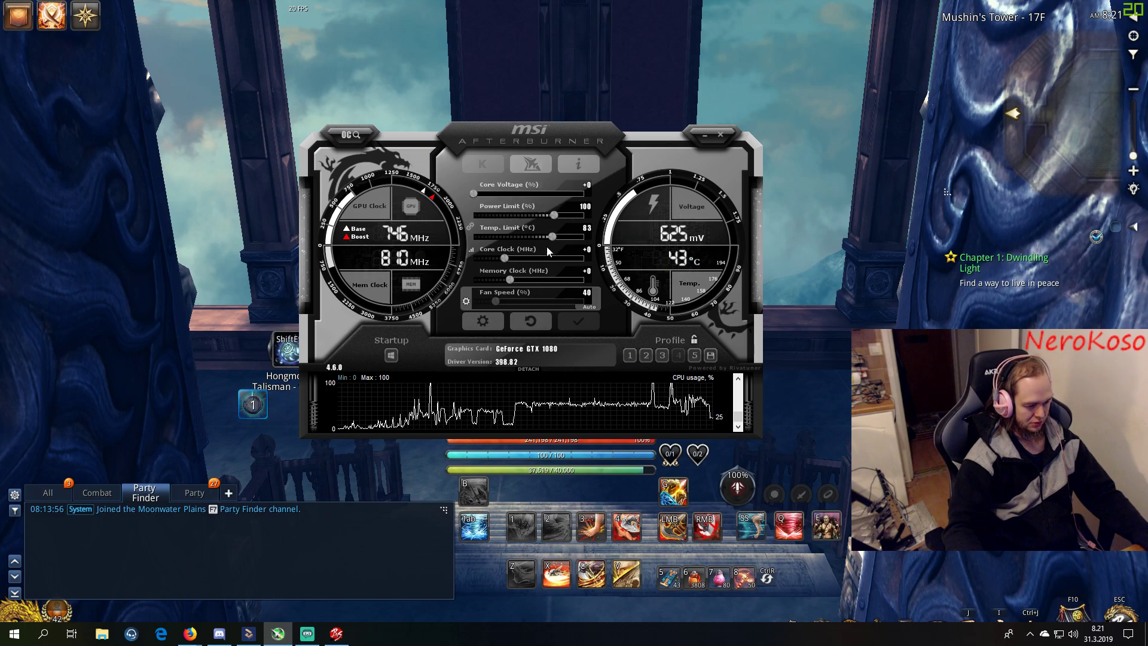
pyautogui.click(646, 355)
pyautogui.click(630, 355)
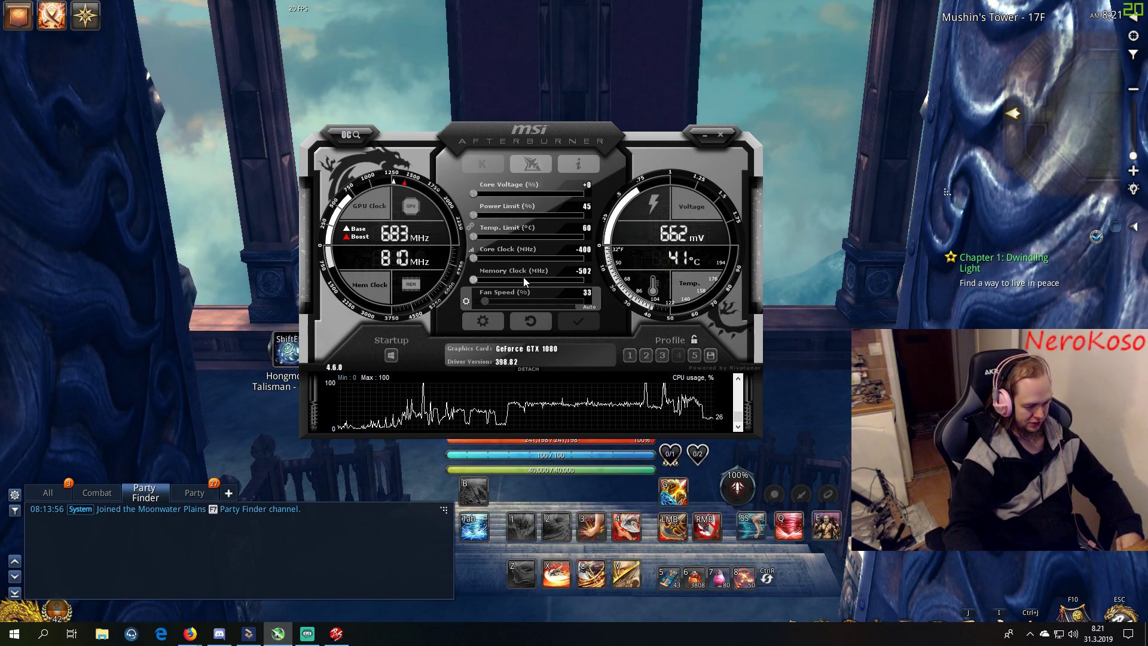
pyautogui.click(570, 94)
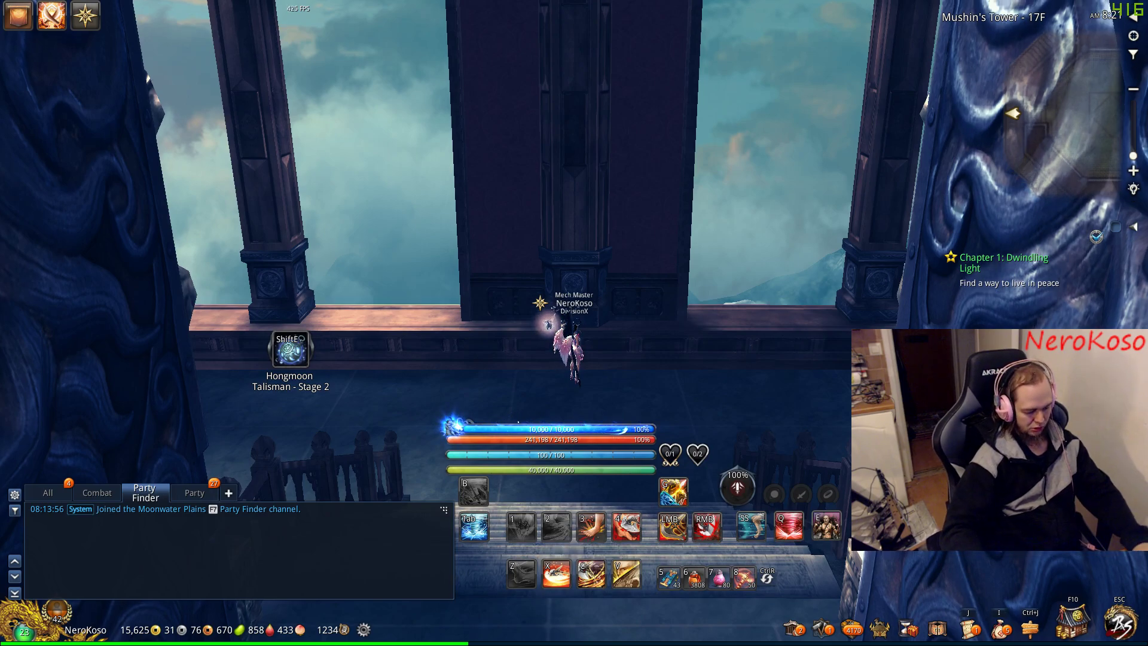
# Review the advanced and default graphics settings in the game, and close the settings window.
pyautogui.press('Escape')
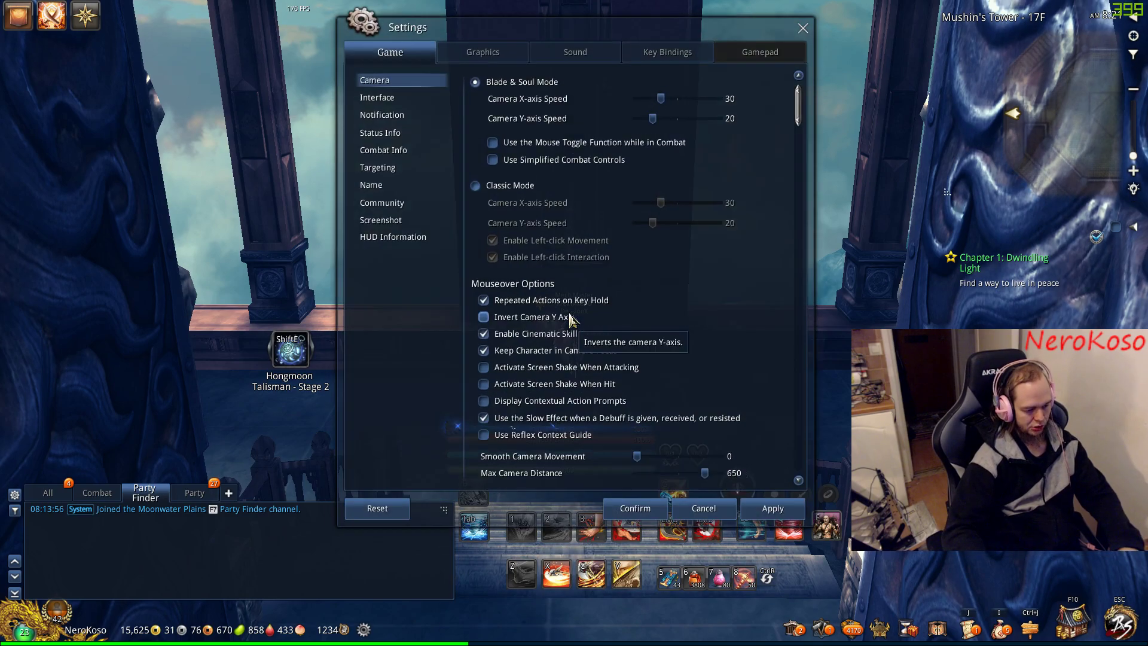
pyautogui.click(485, 52)
pyautogui.click(418, 99)
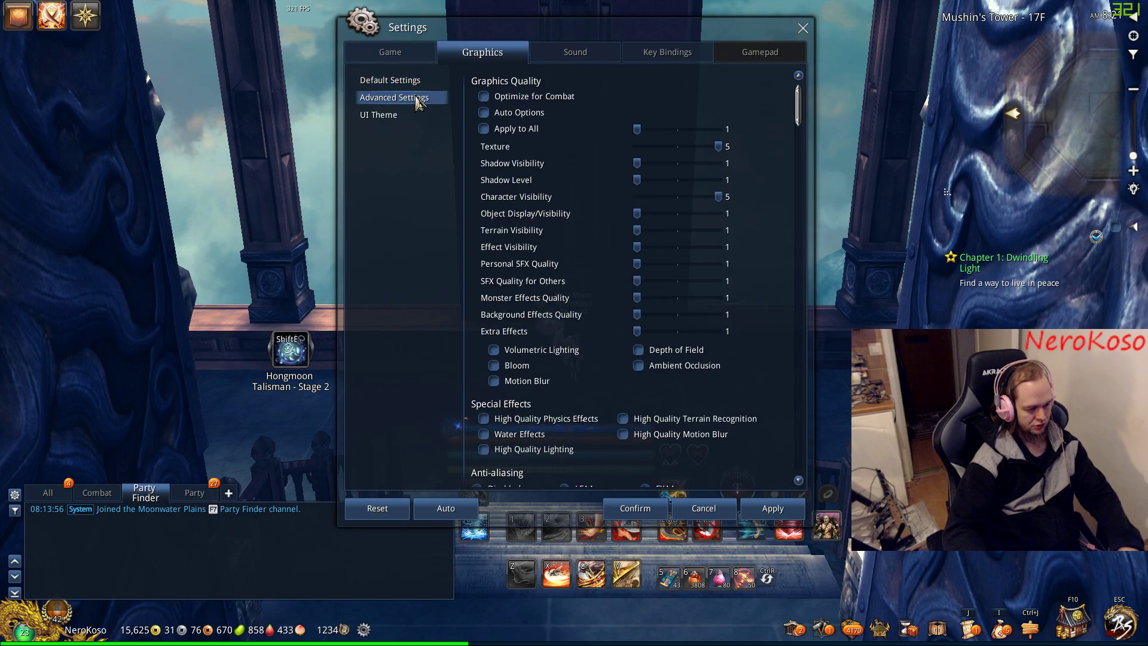
pyautogui.click(383, 82)
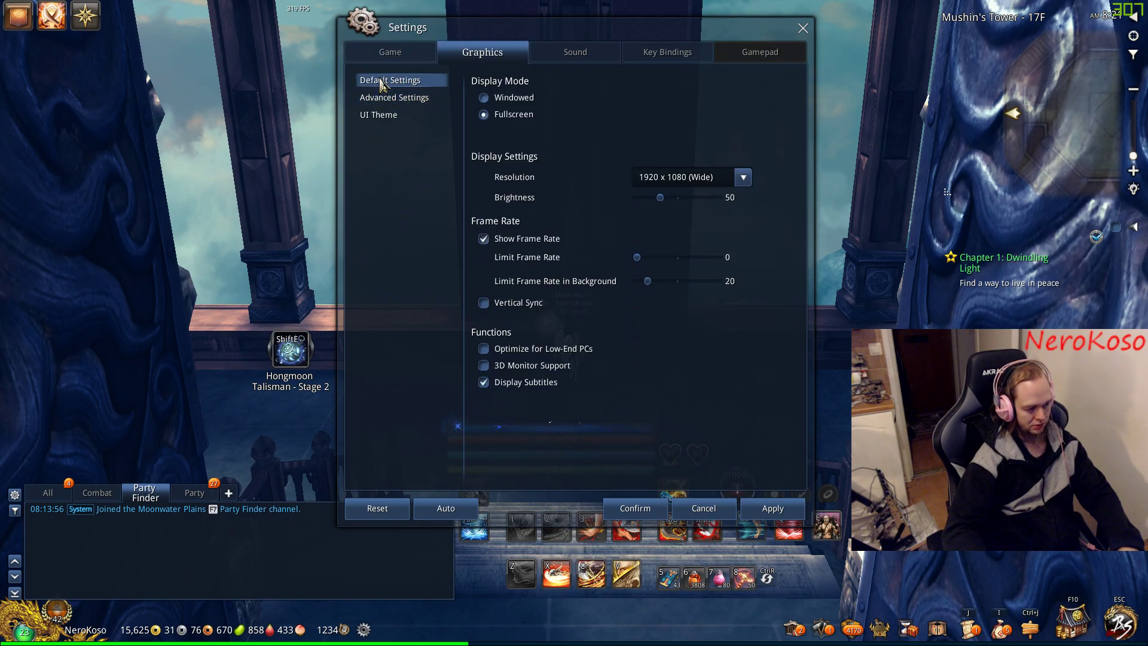
pyautogui.click(394, 98)
pyautogui.click(802, 28)
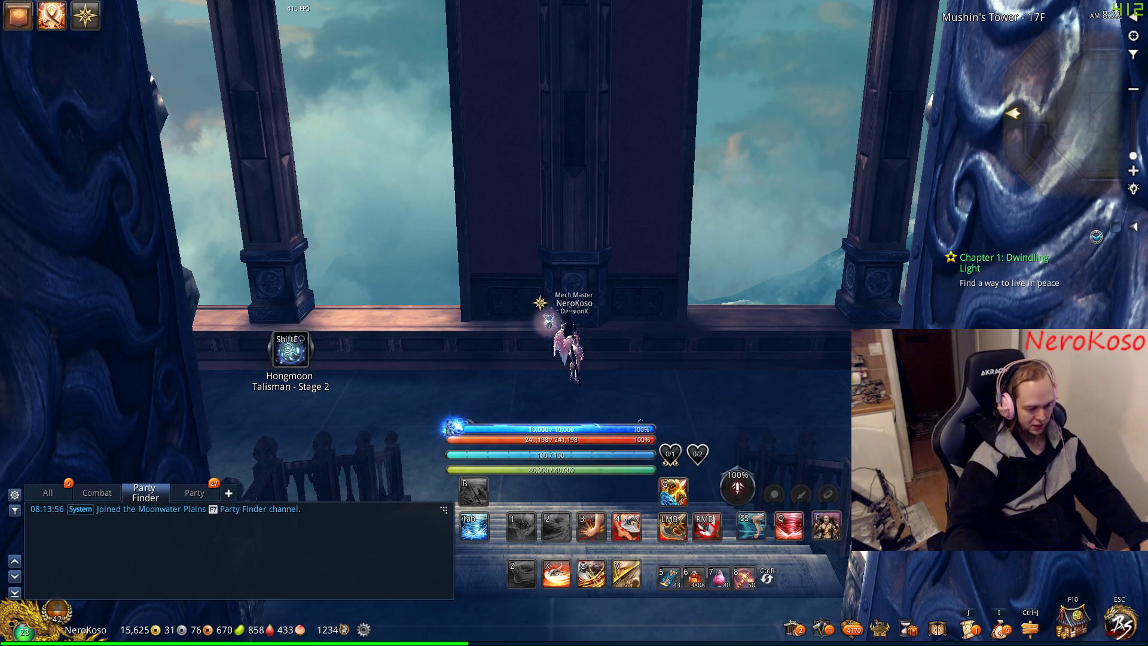
# Turn the camera slightly around the character and switch to MSI Afterburner.
pyautogui.moveTo(574, 323)
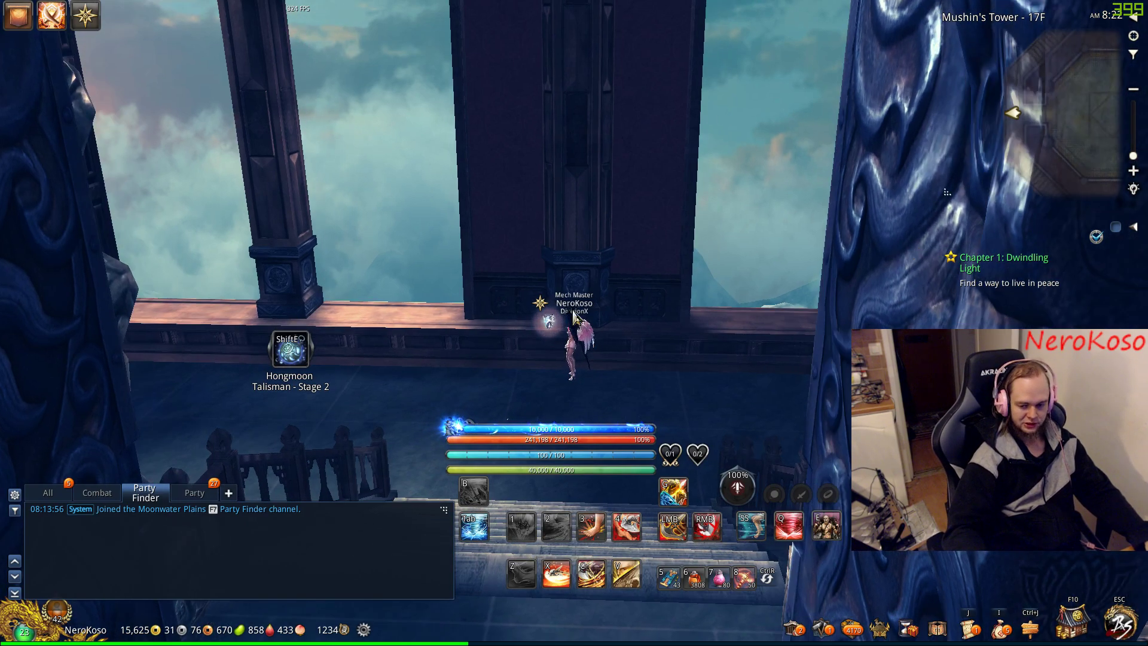
pyautogui.hotkey('alt', 'Tab')
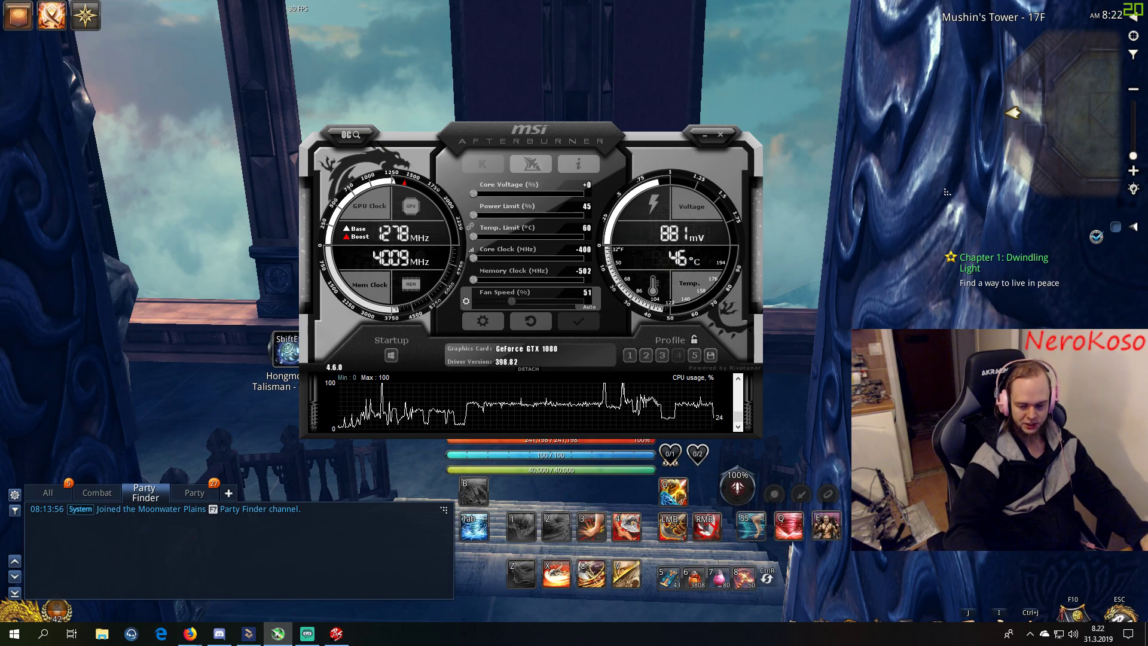